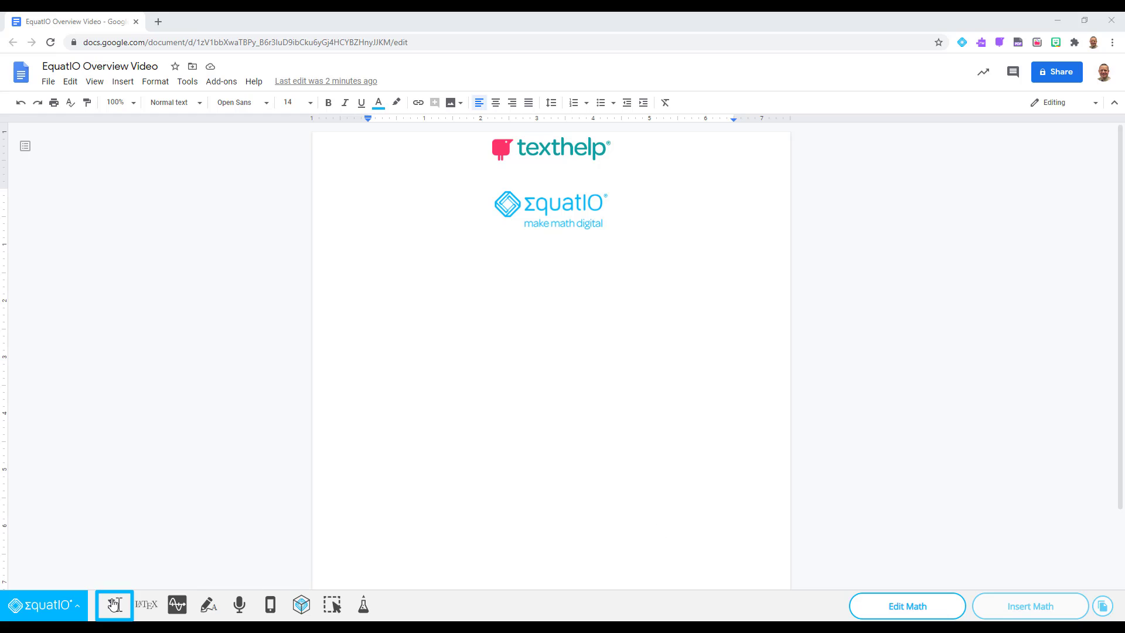
Open EquatIO's equation editor with an empty Math box and show the '...' symbol palette.
left_click(115, 606)
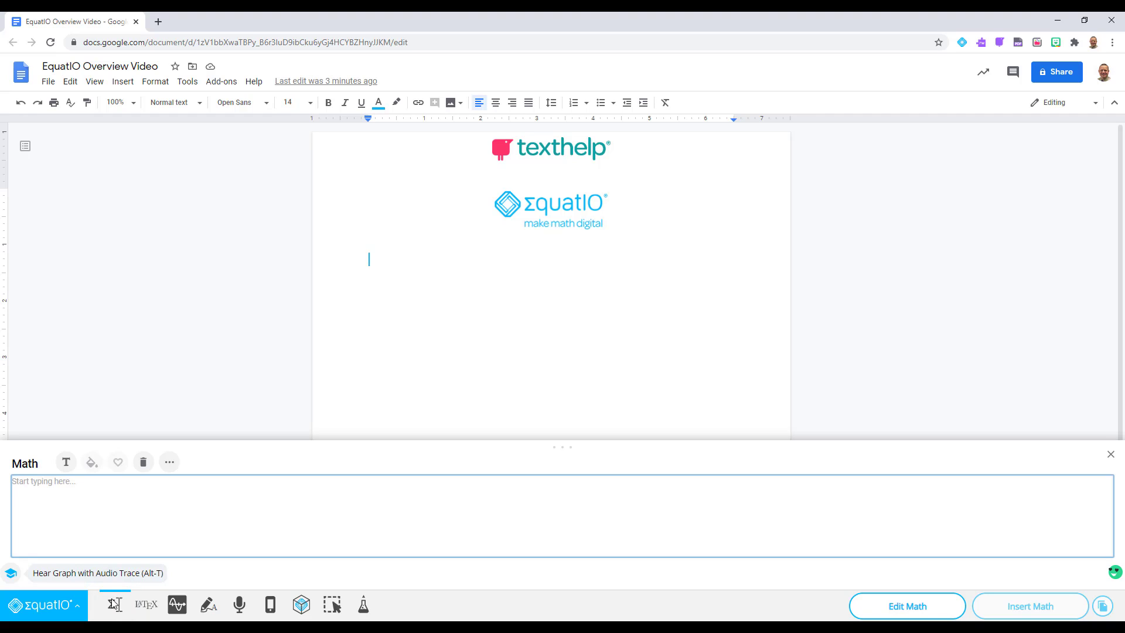
left_click(147, 485)
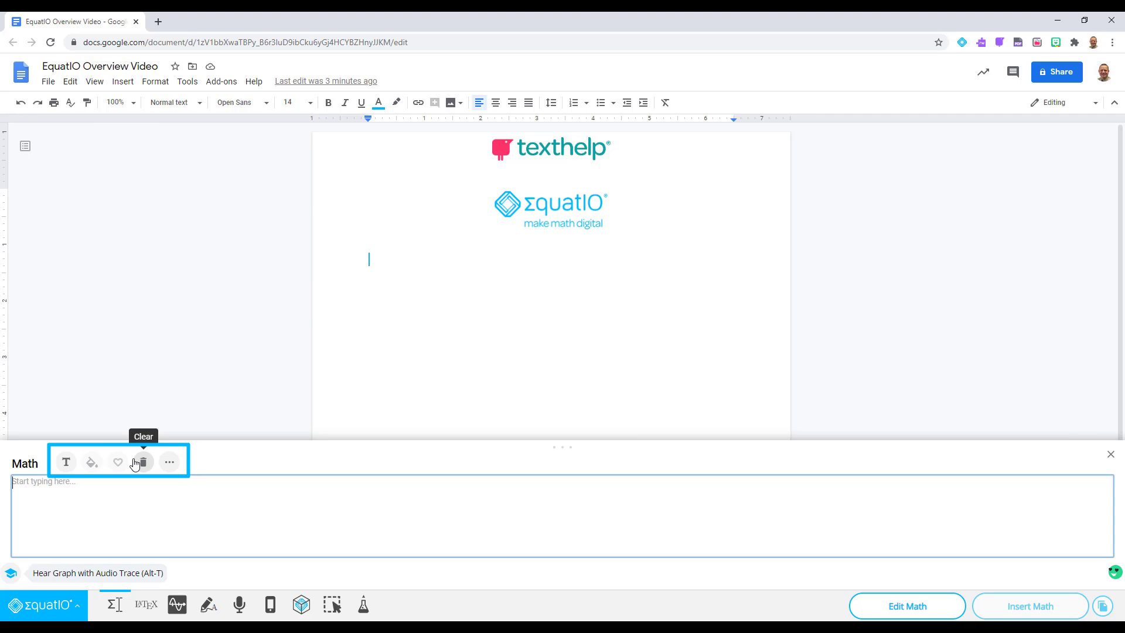
left_click(170, 462)
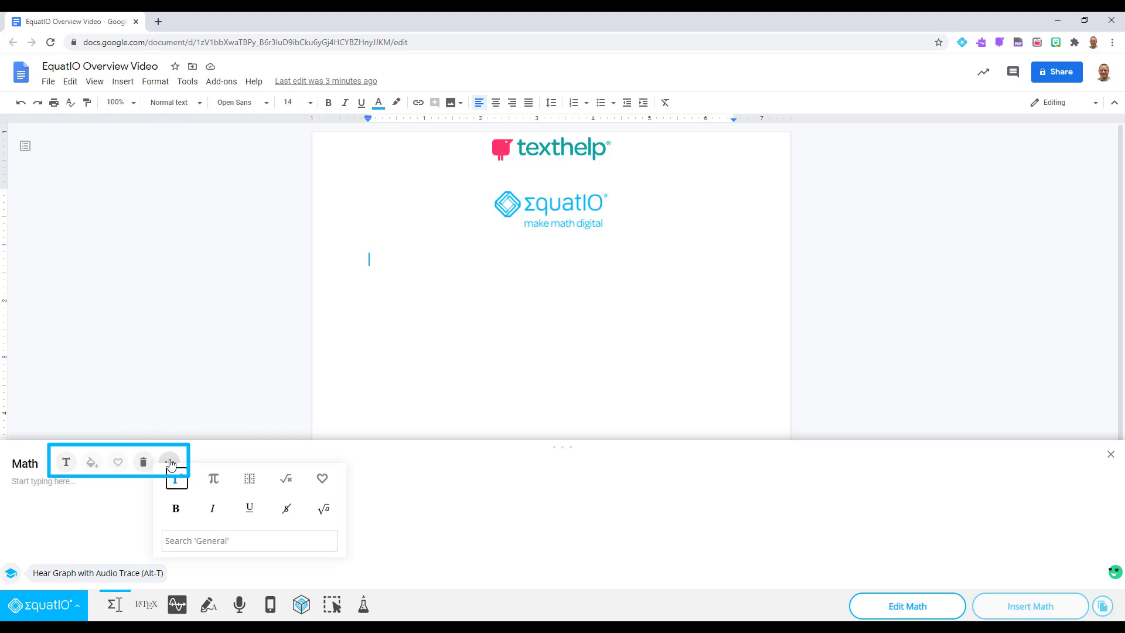
left_click(199, 461)
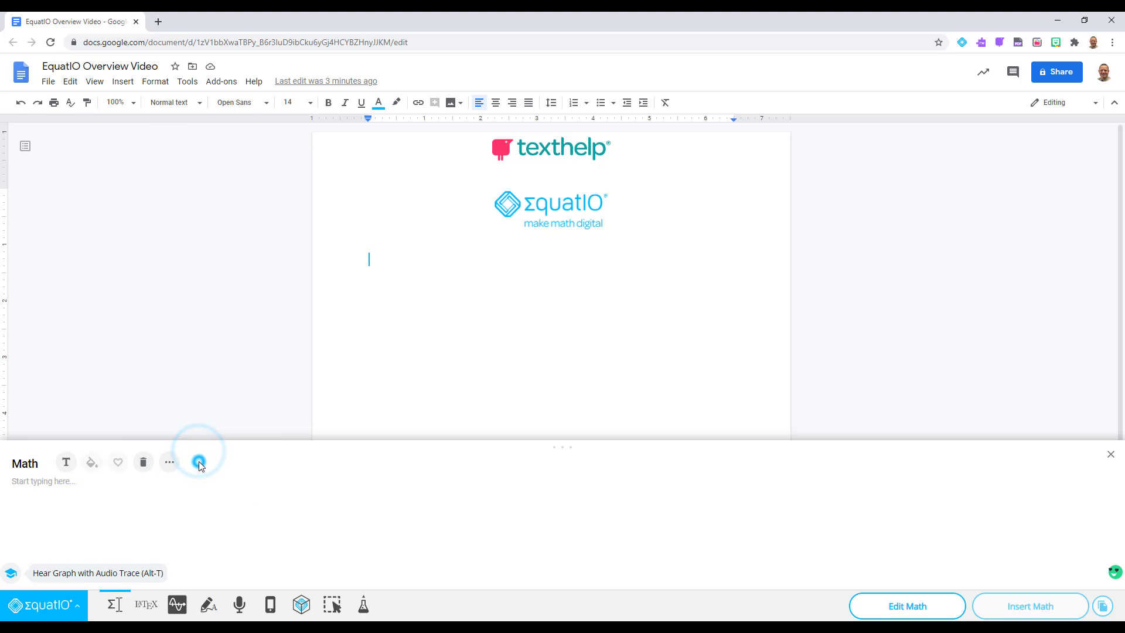
mouse_move(1115, 572)
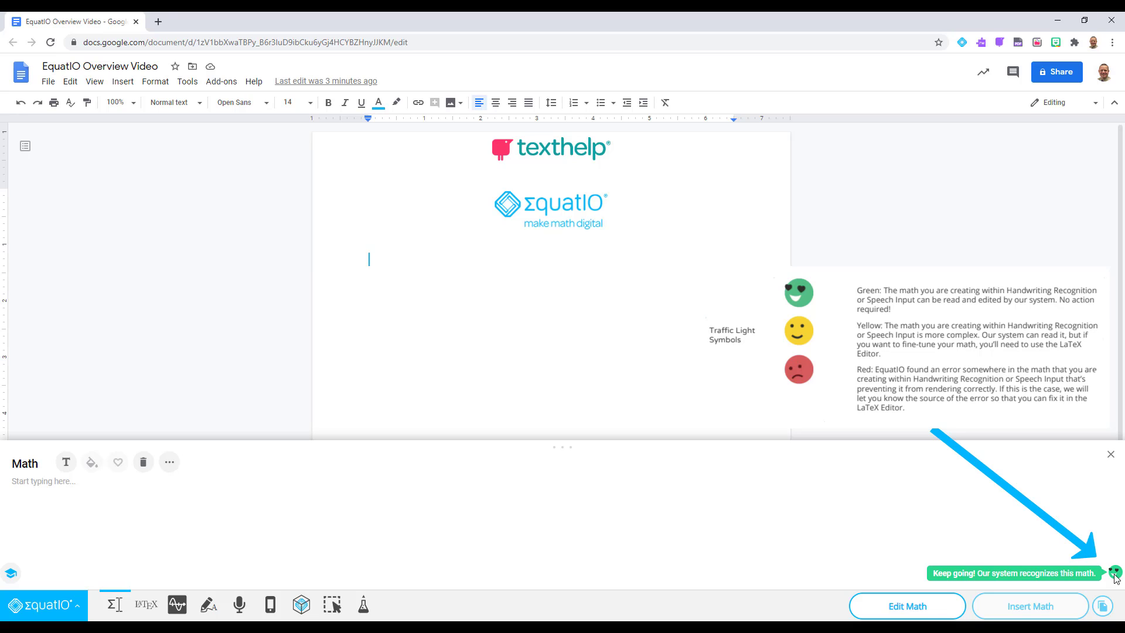
left_click(602, 494)
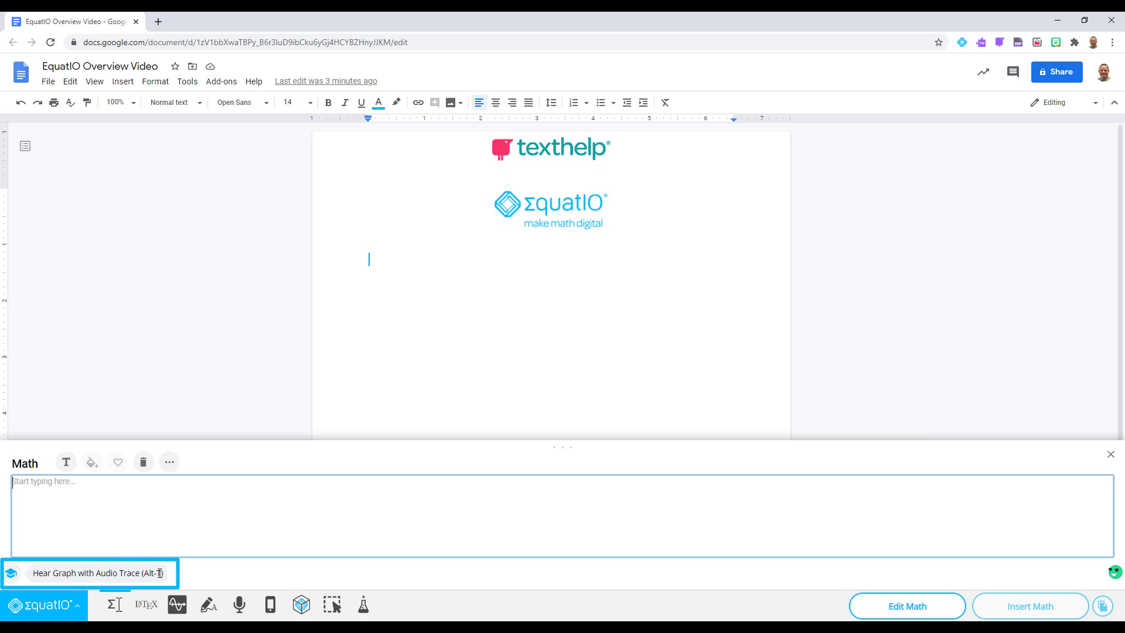
left_click(12, 573)
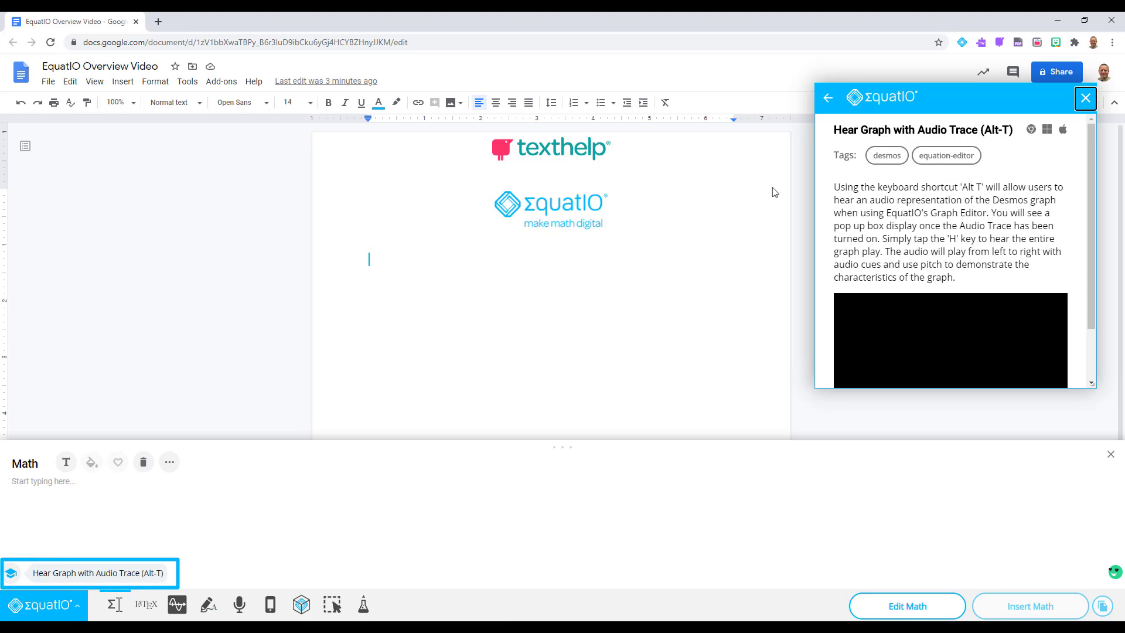
left_click_drag(937, 99, 556, 195)
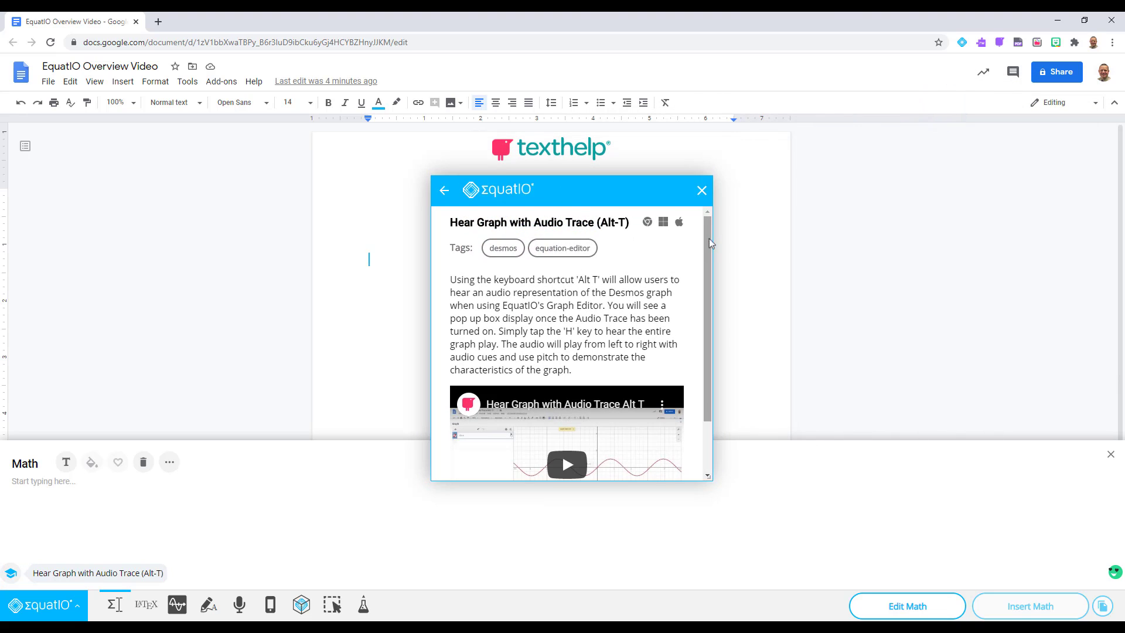
left_click_drag(708, 243, 704, 318)
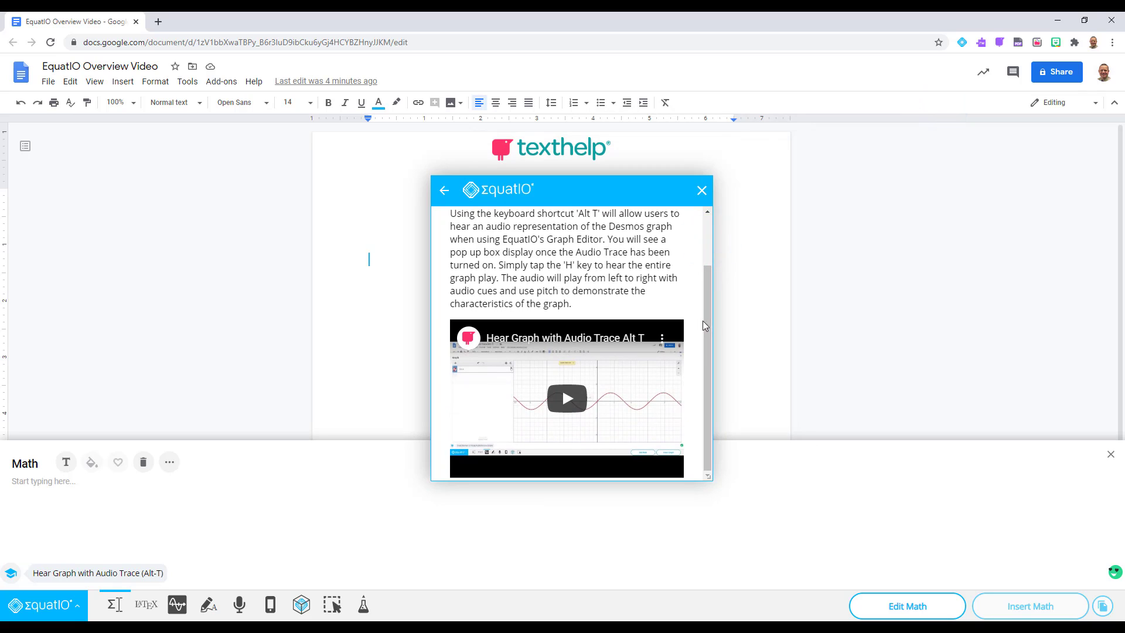
left_click(566, 398)
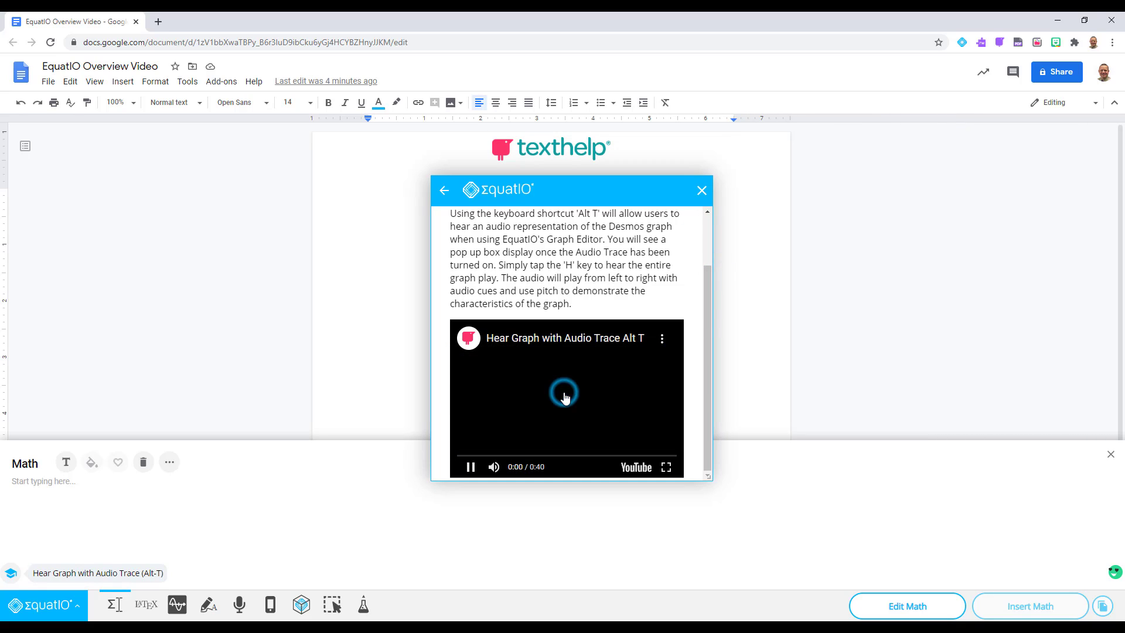
left_click(471, 467)
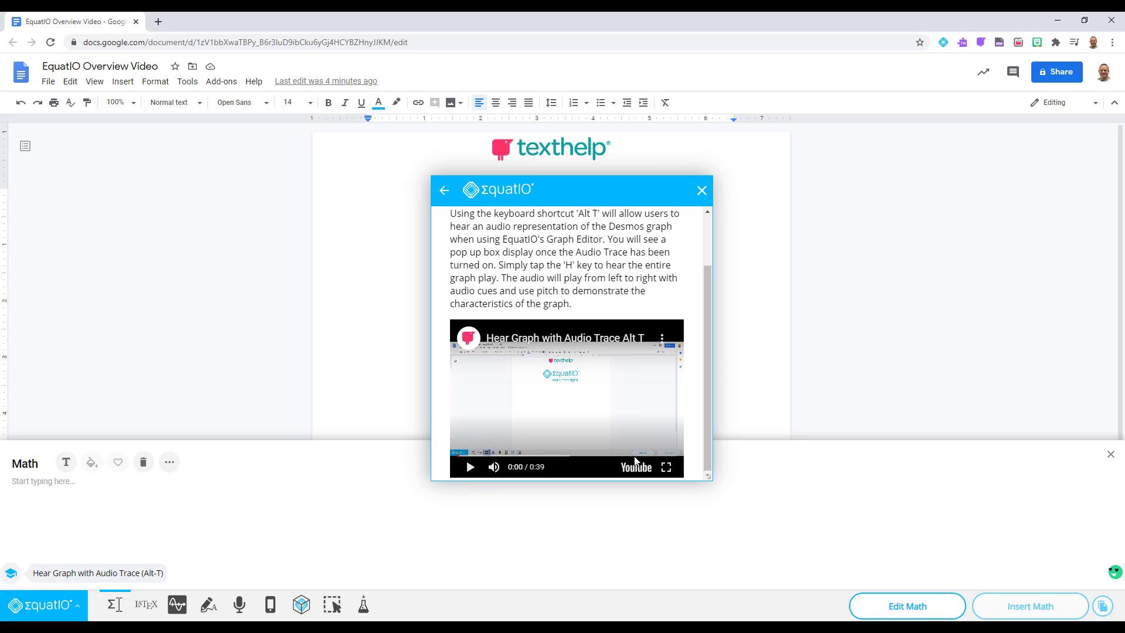
left_click(703, 192)
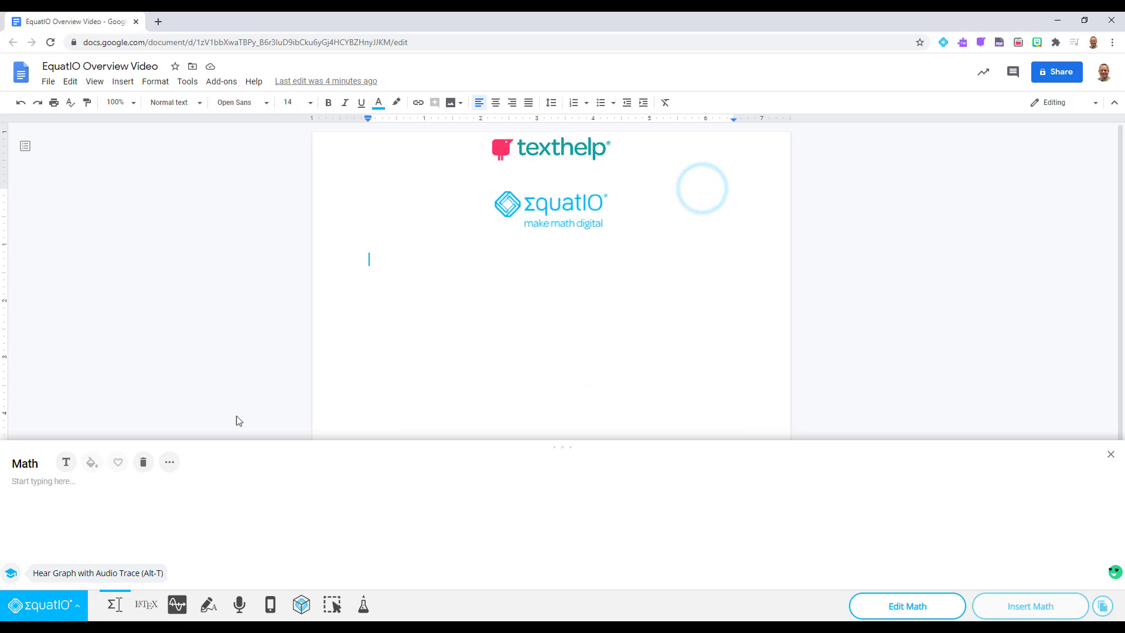
Type the first solving lines from 3x + 2y = 16, duplicating the 3x = −2y + 16 line.
left_click(104, 481)
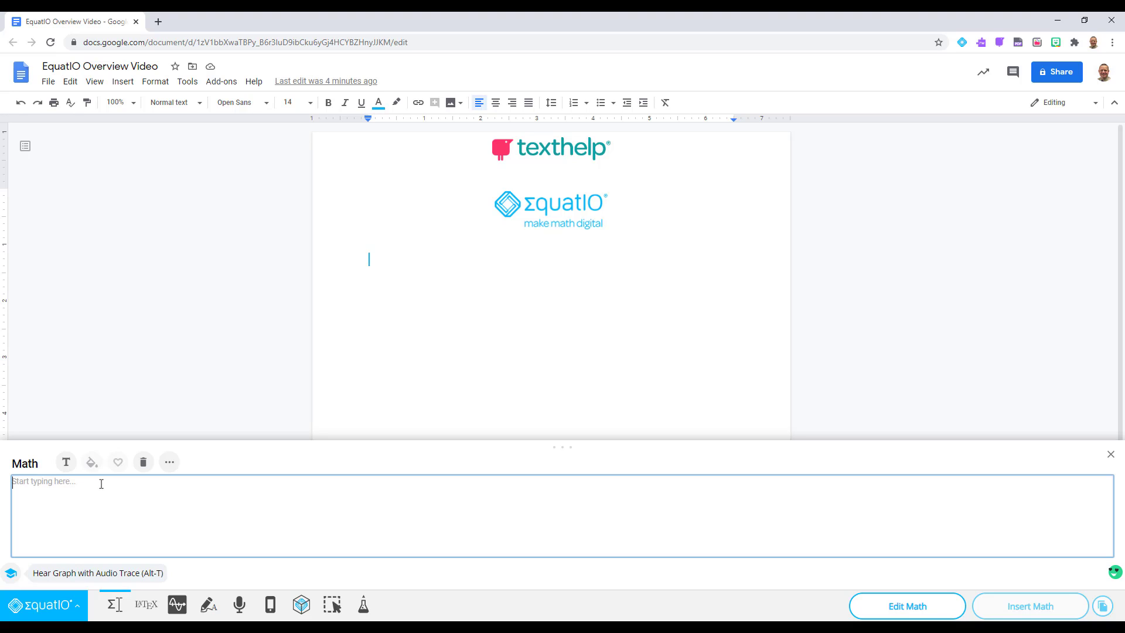
type("3x + 2y = 16  Solve for x:")
key("Return")
type("-2y")
type("y")
key("Return")
type("3x=-2y+")
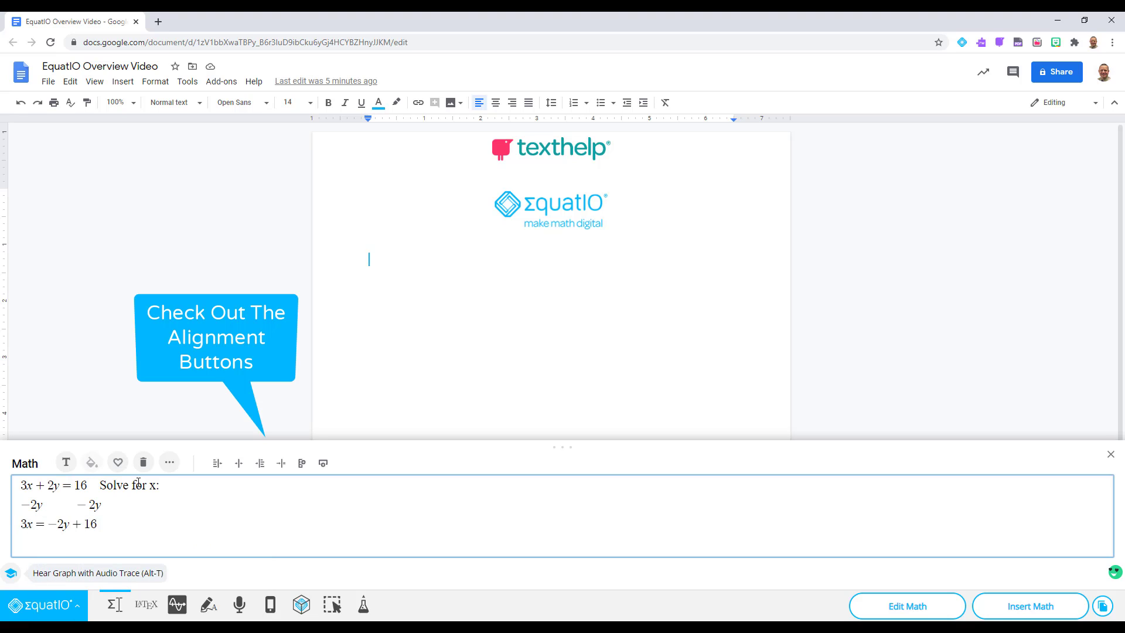
type("16")
key("Return")
type("3x=-2y+16")
key("Return")
Divide the copied line by 3, add x = −2/3 y + 16/3, and insert the working.
left_click(27, 522)
type("/3")
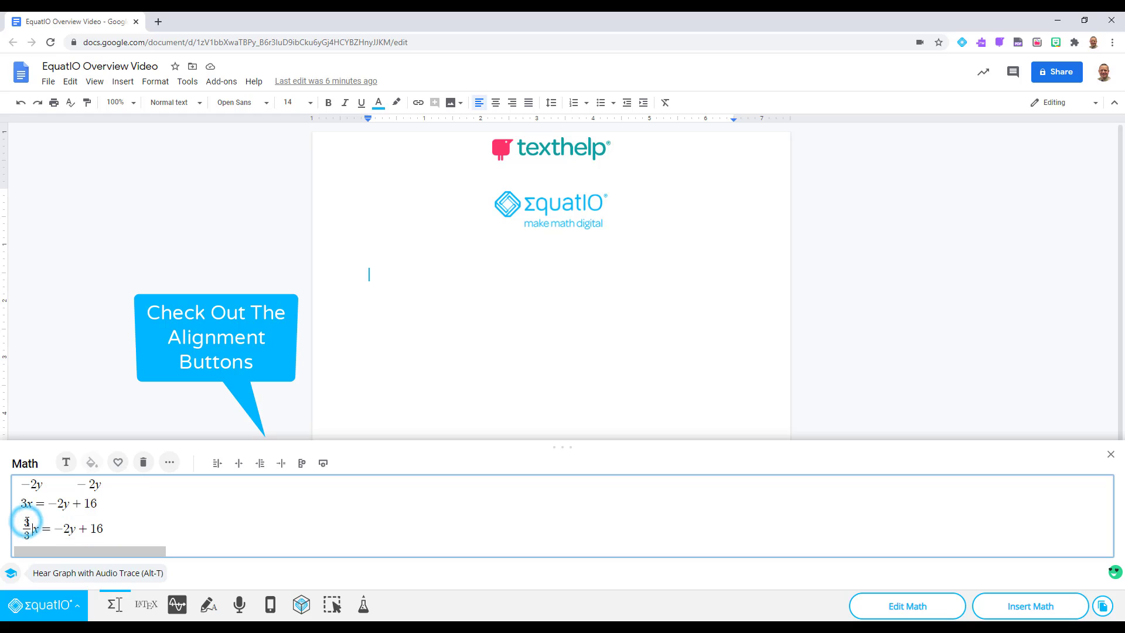
type("/3")
key("Return")
type("xe")
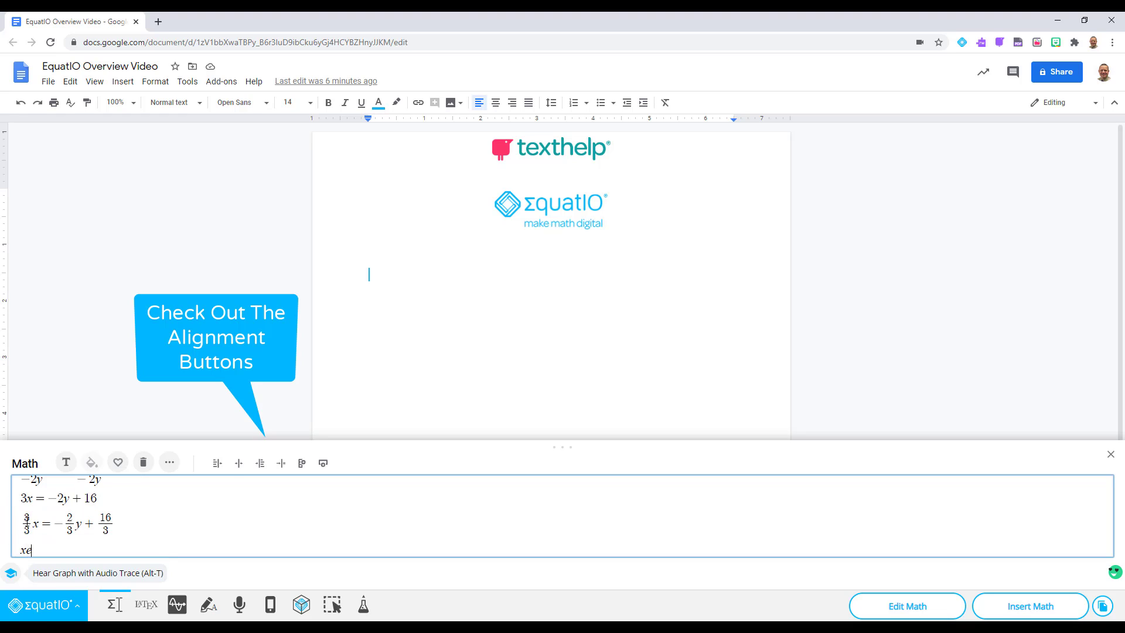
type("x=-2/3y+16/3")
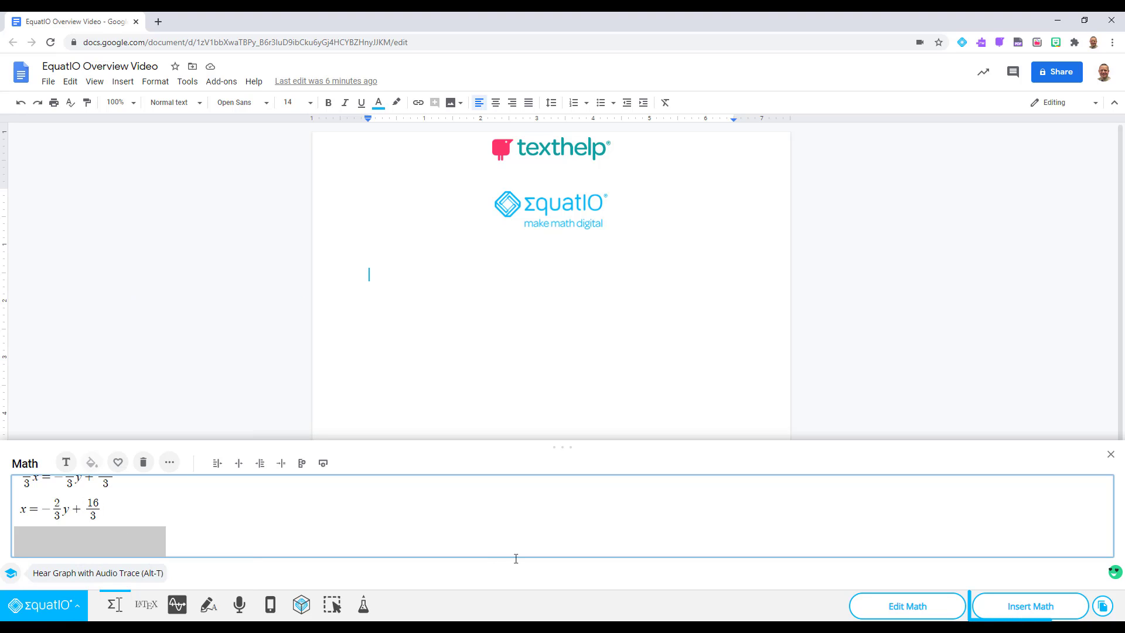
left_click(1032, 606)
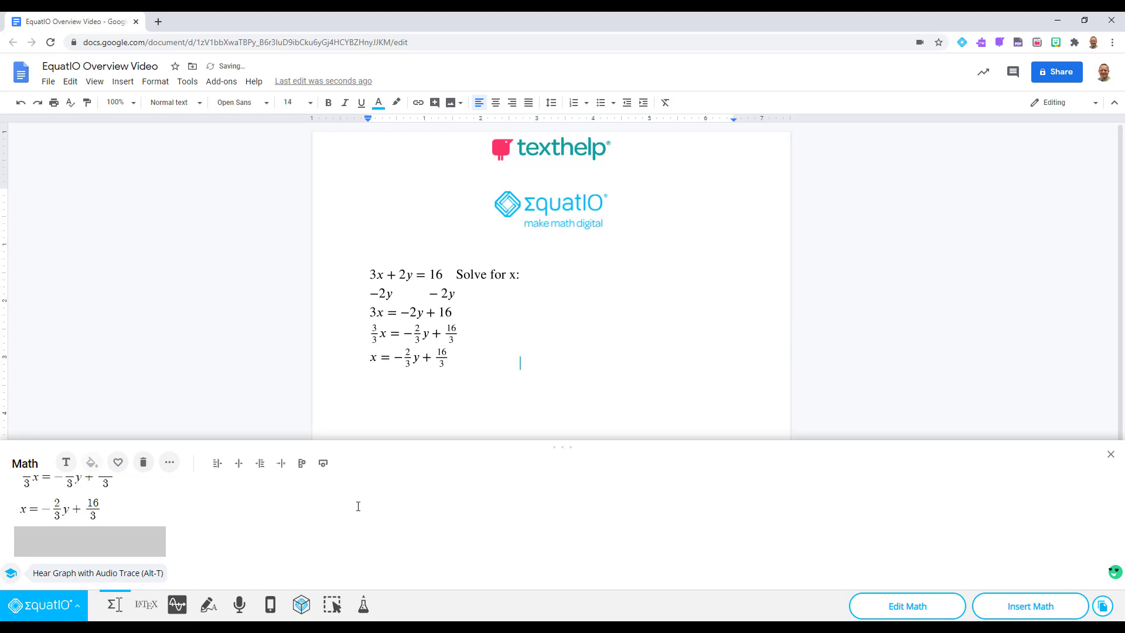
left_click(358, 507)
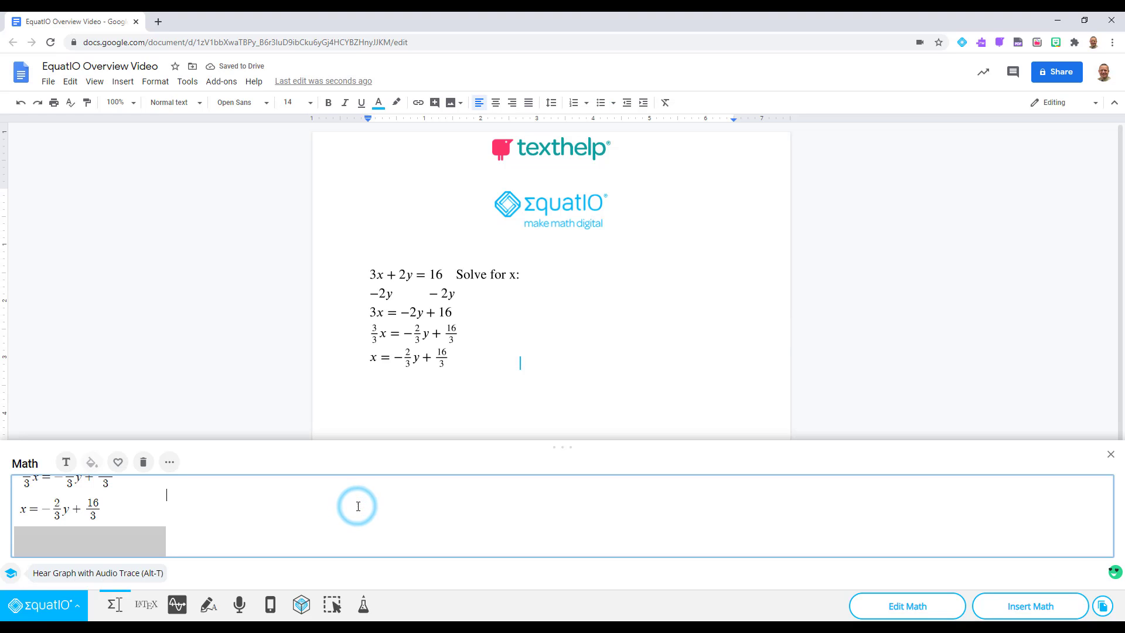
Close the math editor, then review the equation image's alt text title and description without saving changes.
left_click(1110, 457)
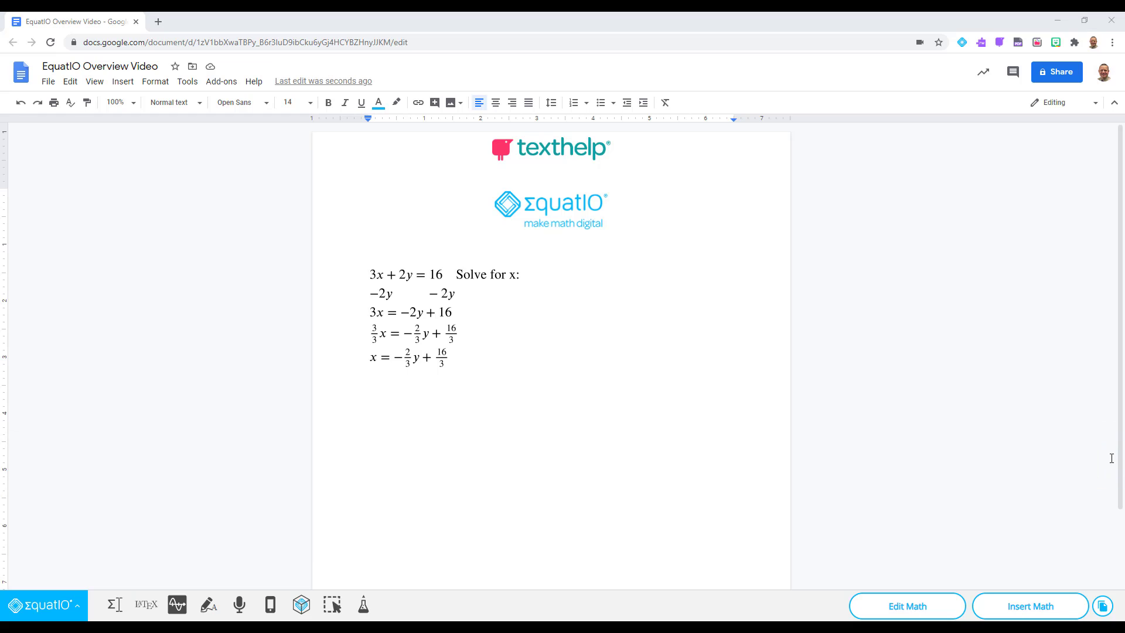
left_click(434, 313)
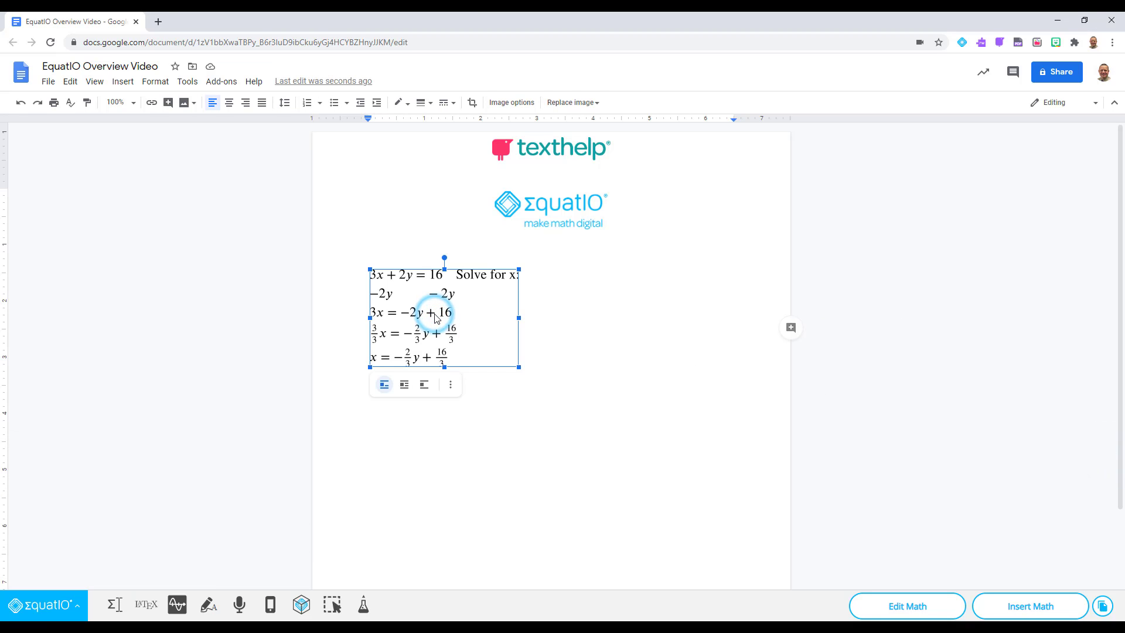
right_click(439, 319)
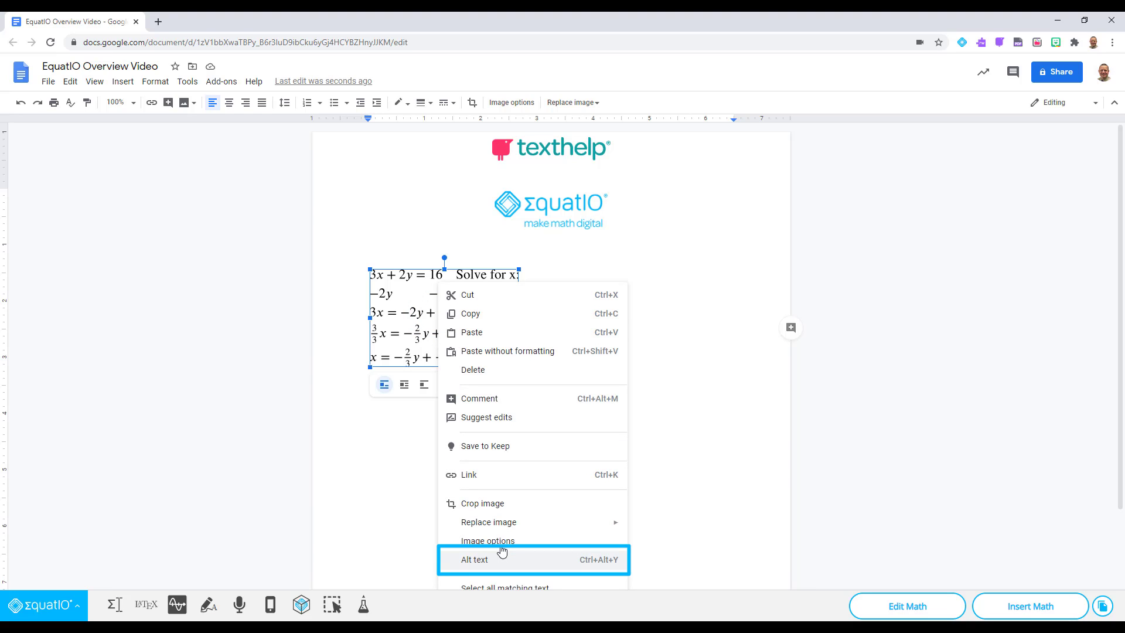
left_click(596, 564)
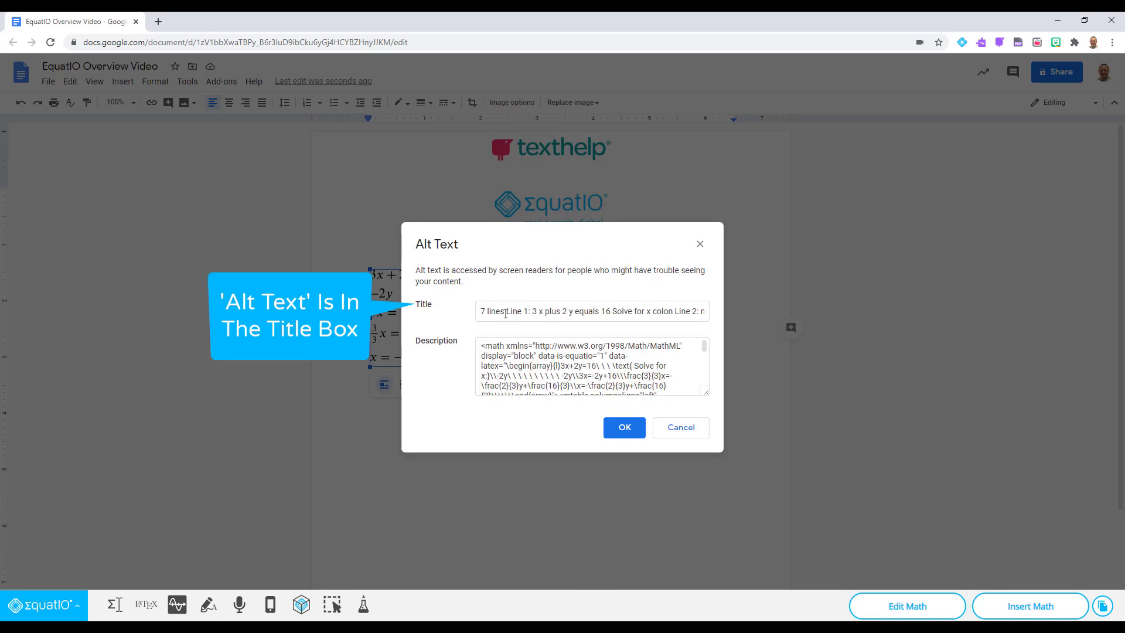
left_click(480, 311)
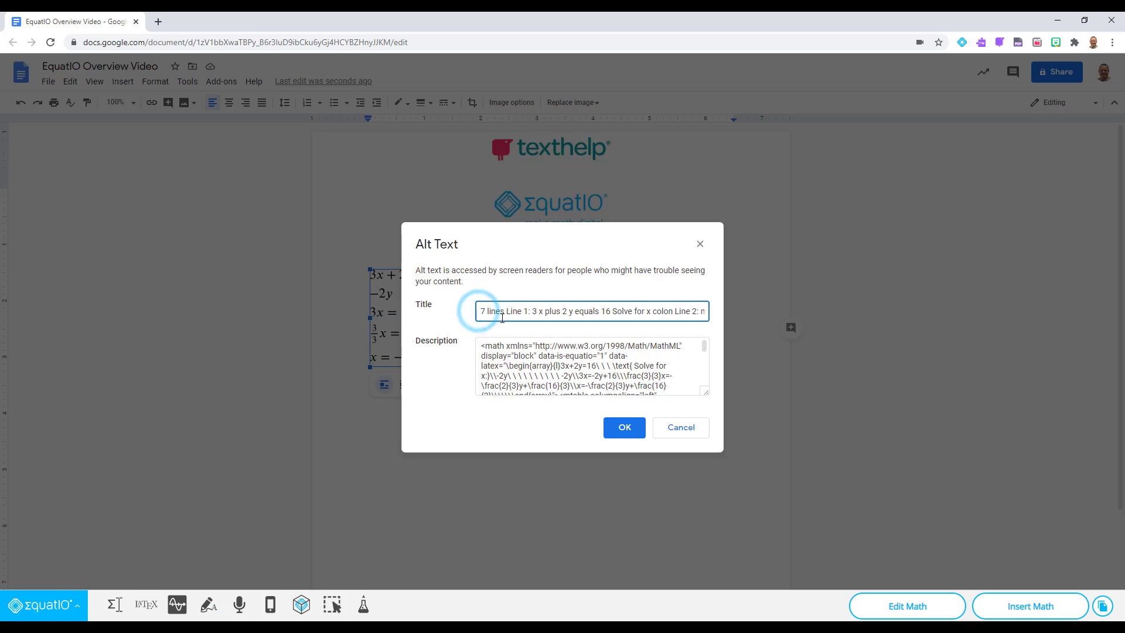
left_click(493, 351)
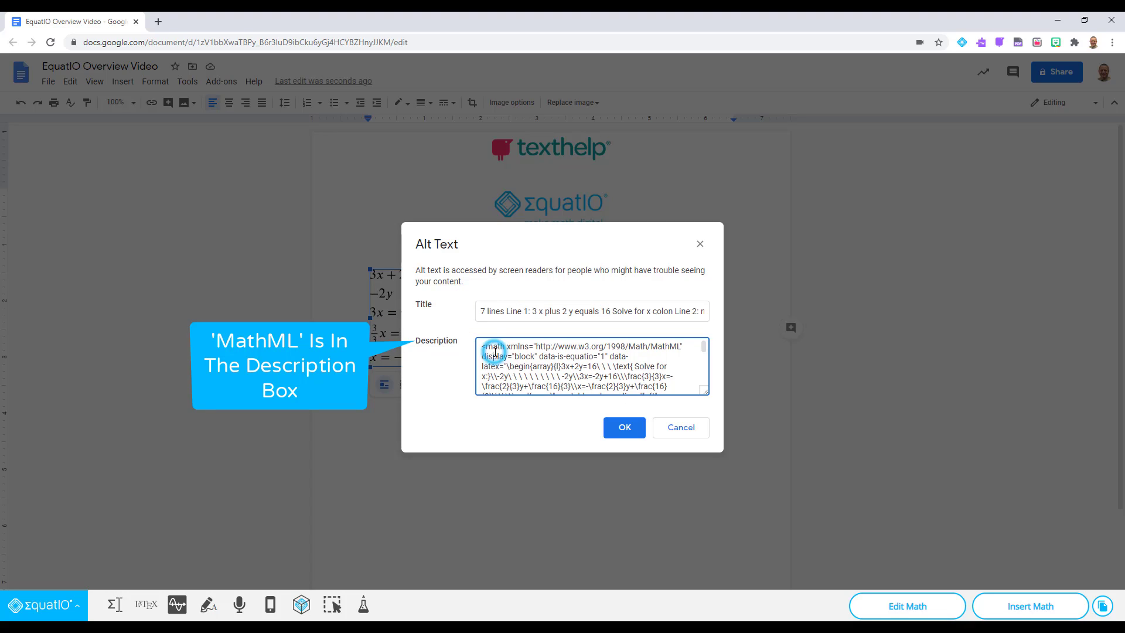
left_click(668, 427)
left_click(575, 354)
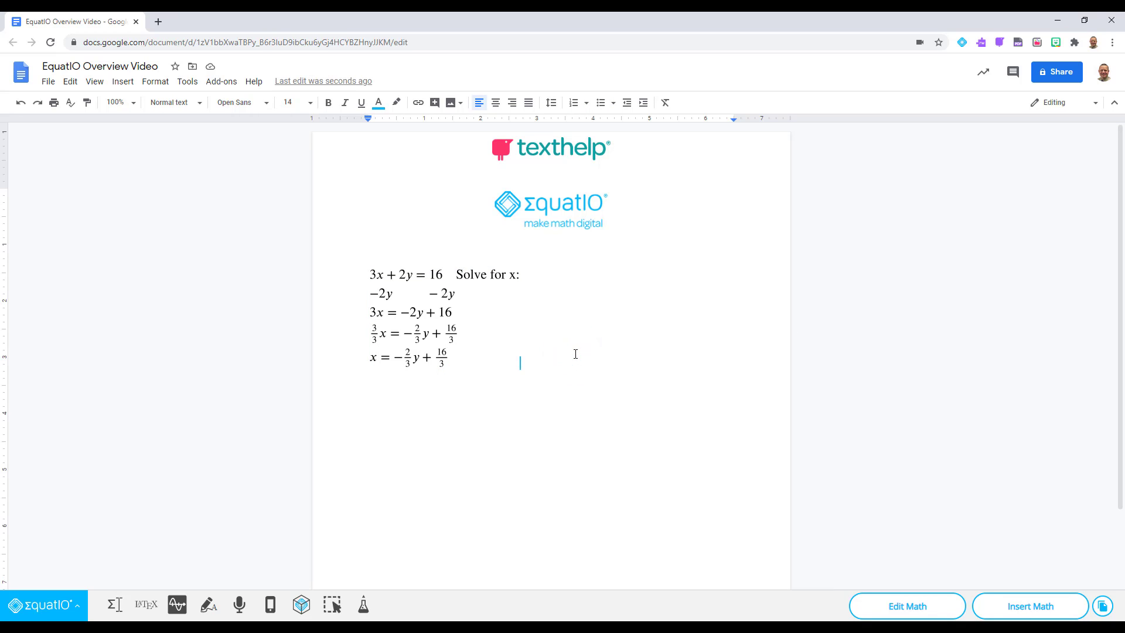
On a new line, reopen EquatIO, clear the old steps and choose 'quadratic formula' from autocomplete.
key("Return")
left_click(114, 605)
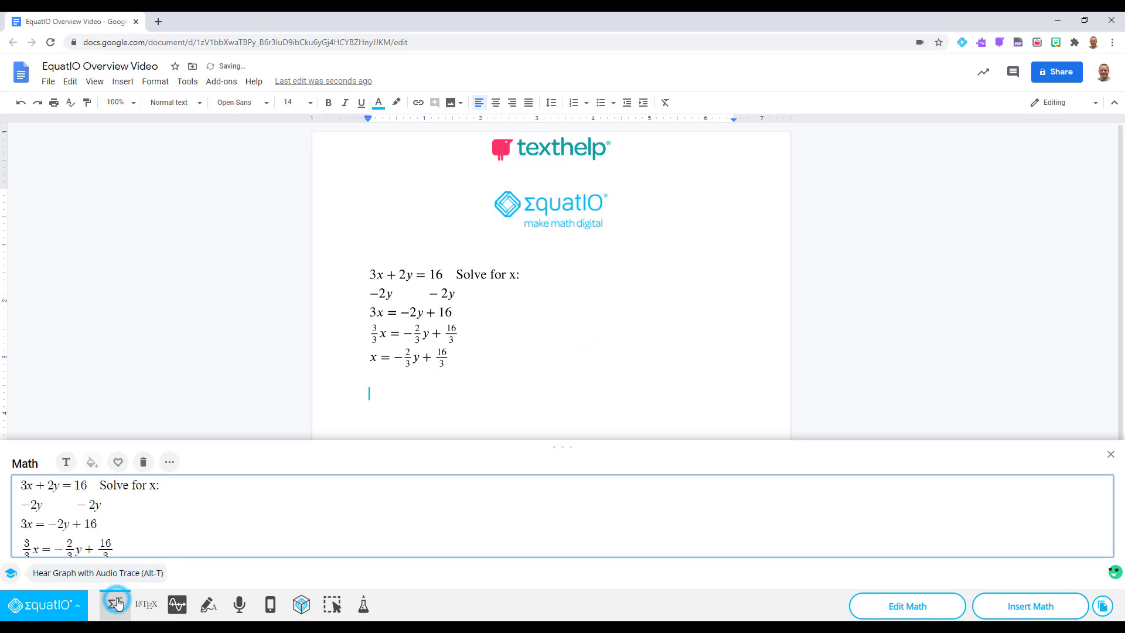
left_click(143, 462)
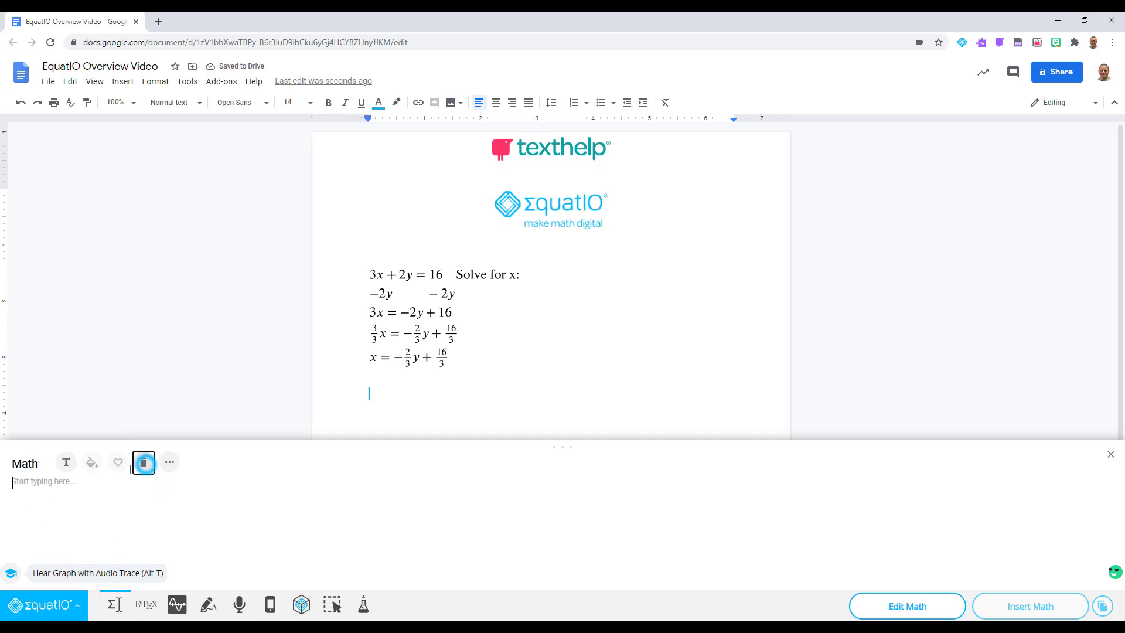
left_click(70, 485)
type("qua")
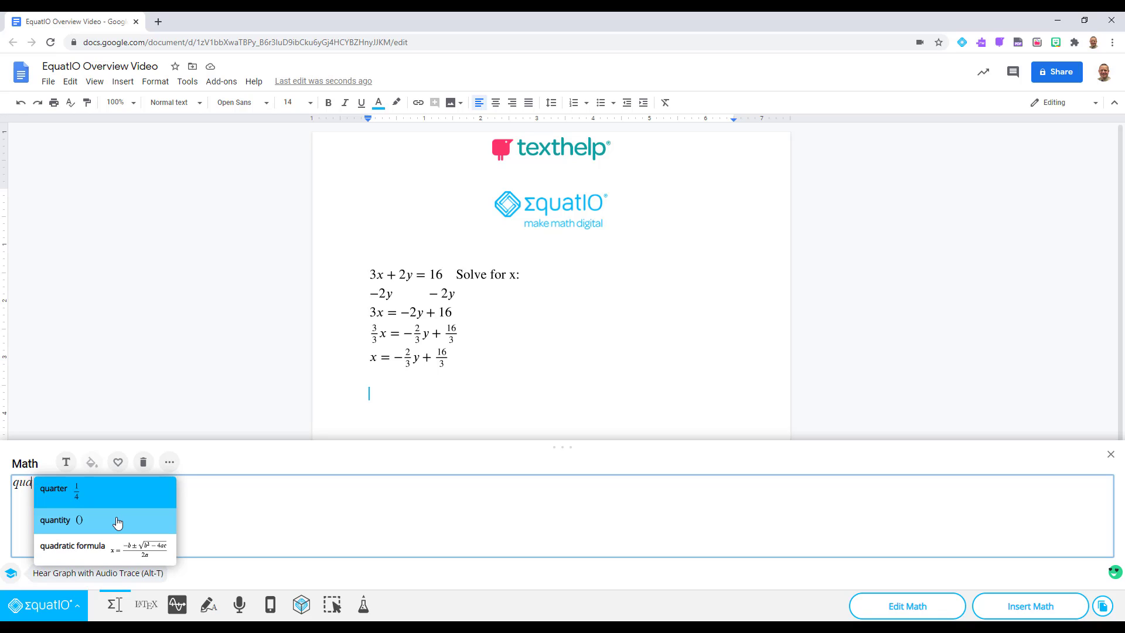
key("Down")
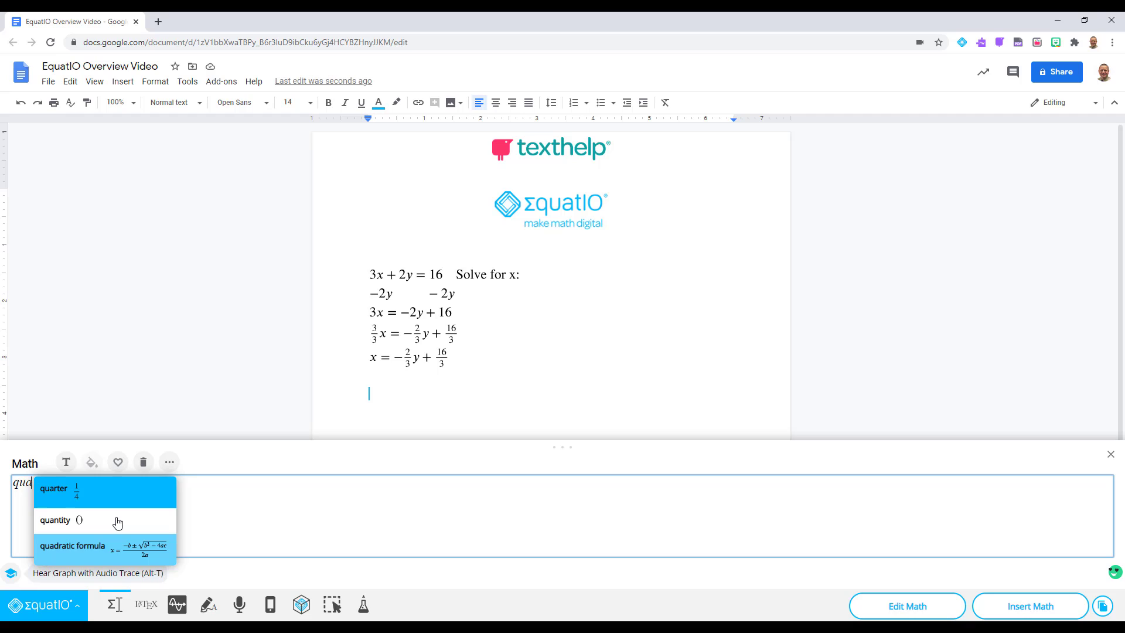
left_click(114, 552)
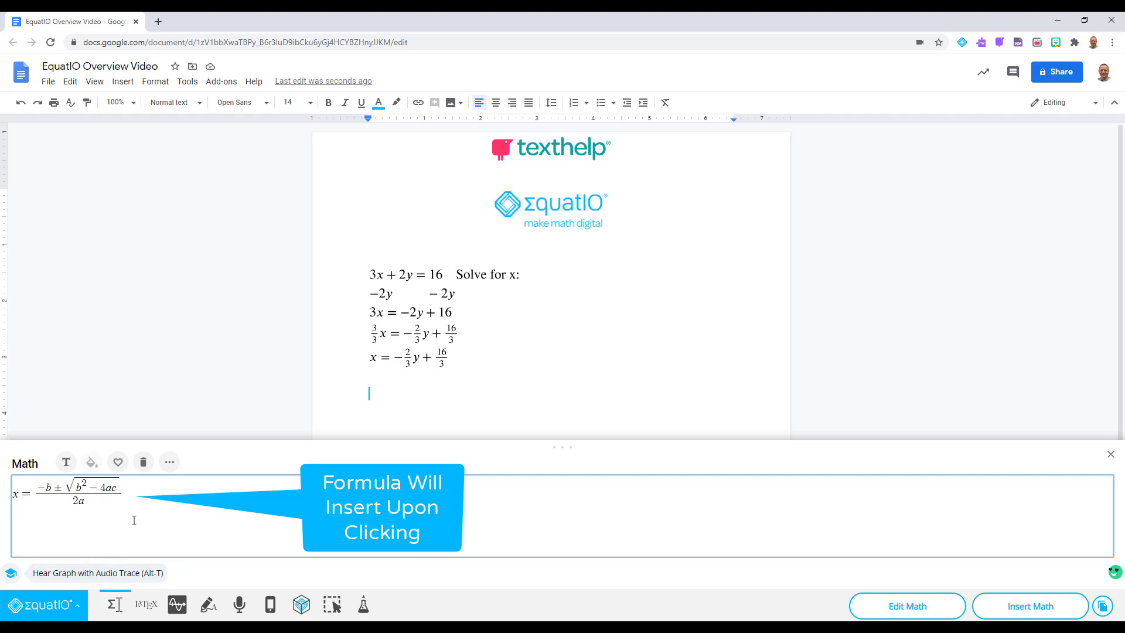
left_click(151, 490)
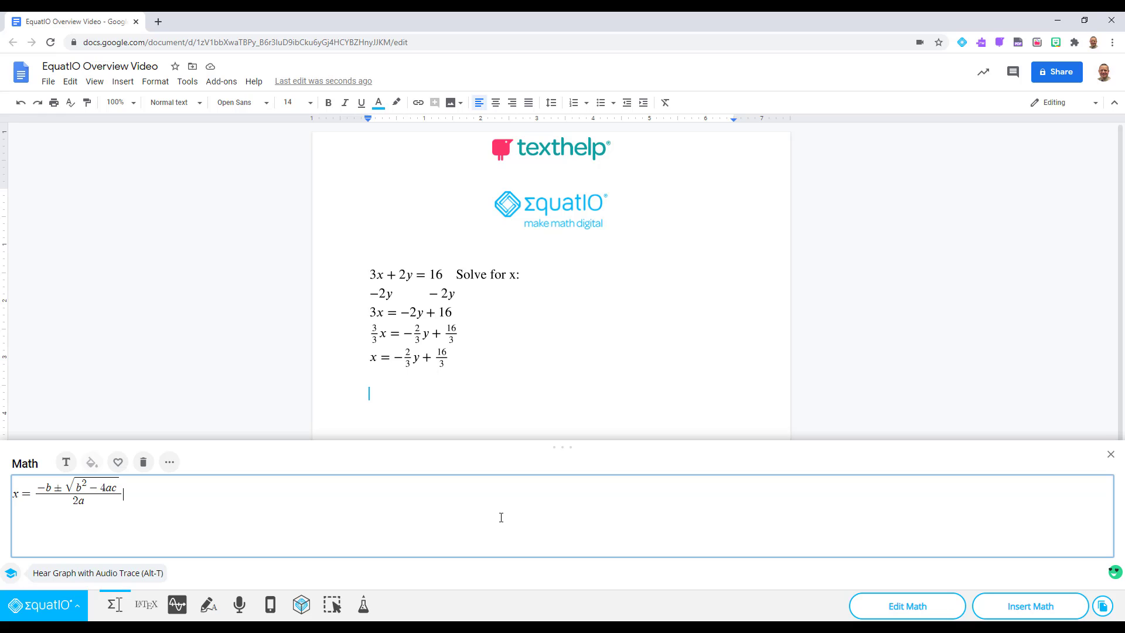
Insert x = (−b ± √(b² − 4ac))/2a below the working and close the Math panel.
left_click(1031, 605)
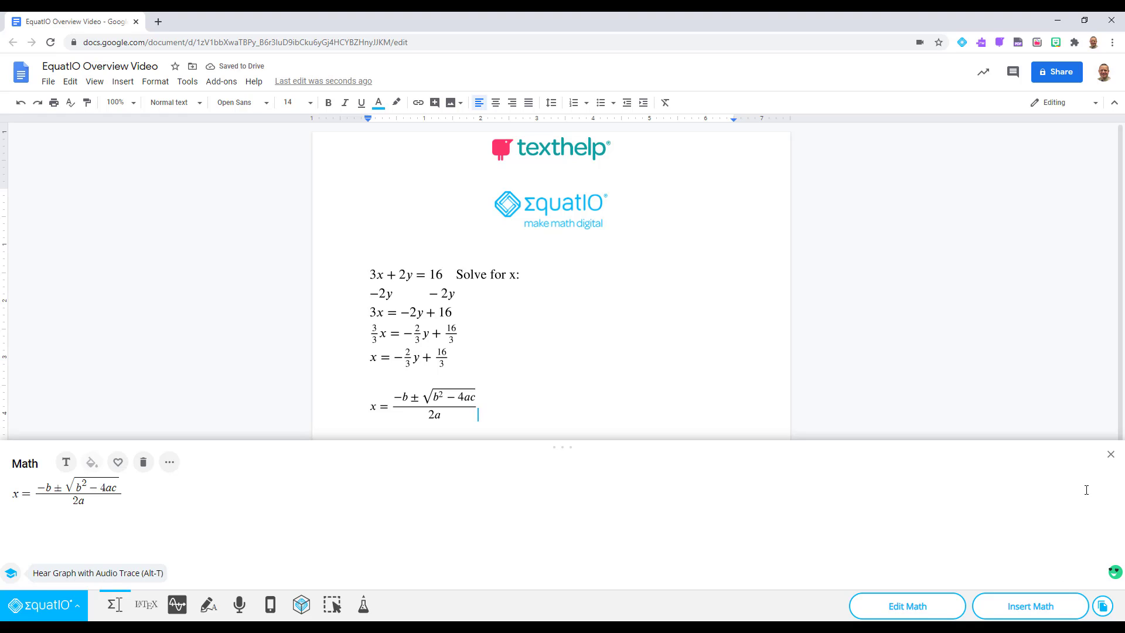
left_click(1110, 454)
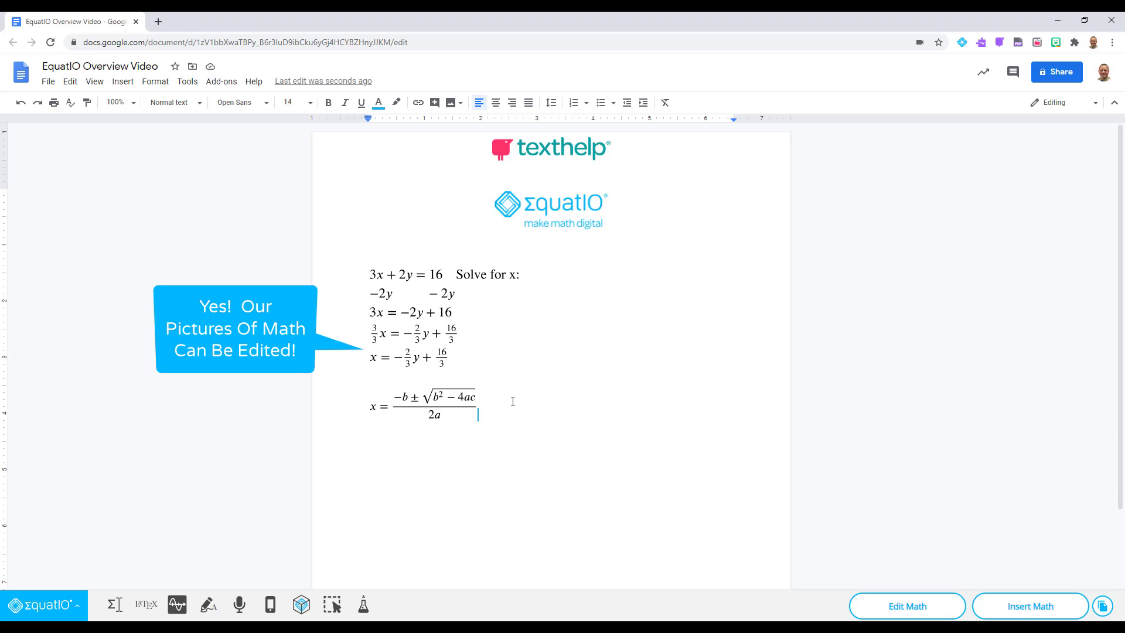
scroll(513, 402, "down", 1)
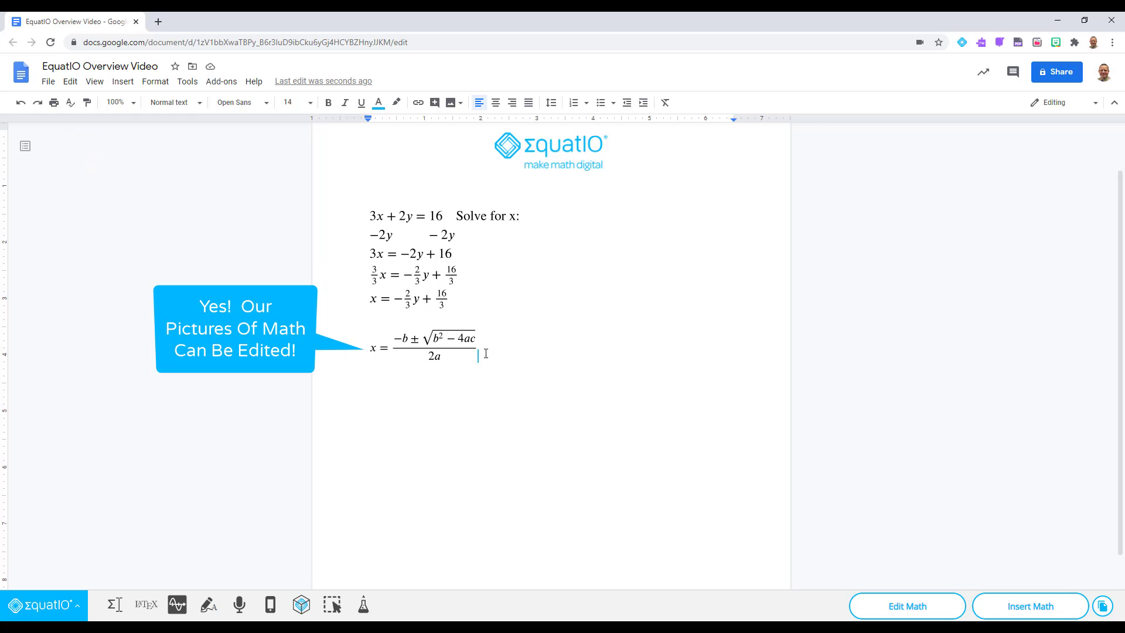
Edit the inserted quadratic formula and duplicate it onto a second line with Ctrl+Shift+Enter.
left_click(448, 345)
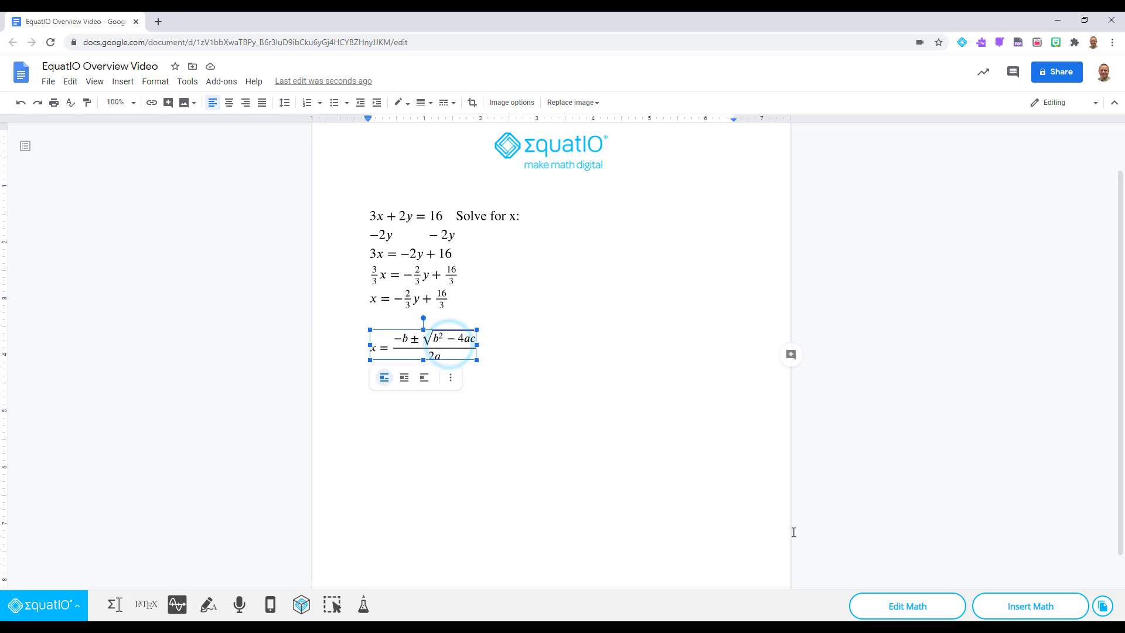
left_click(914, 606)
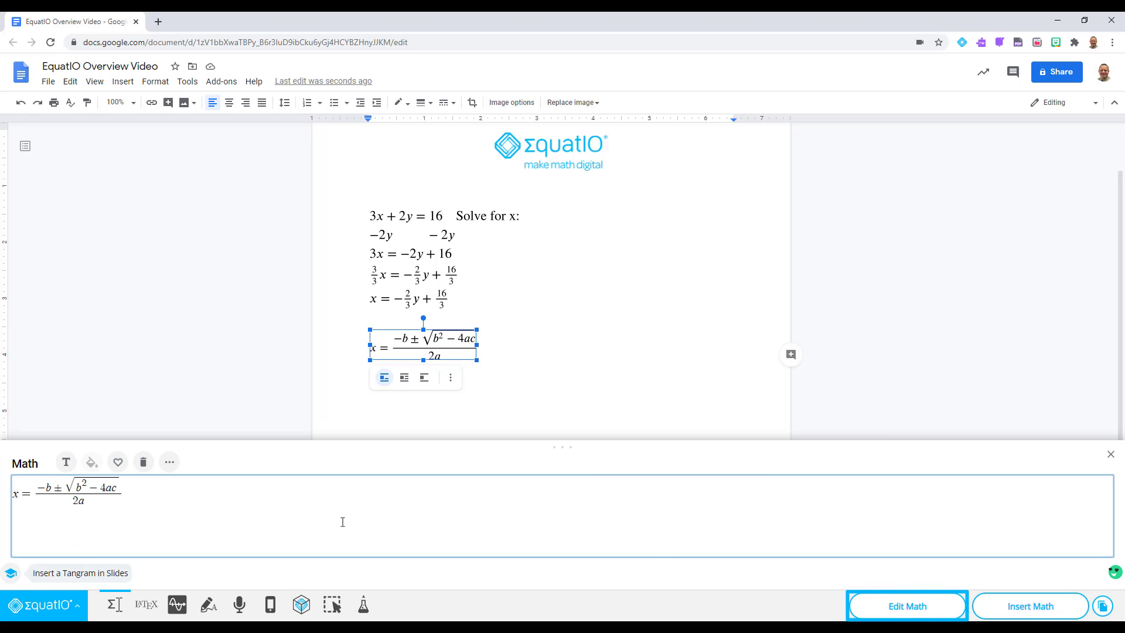
left_click(129, 492)
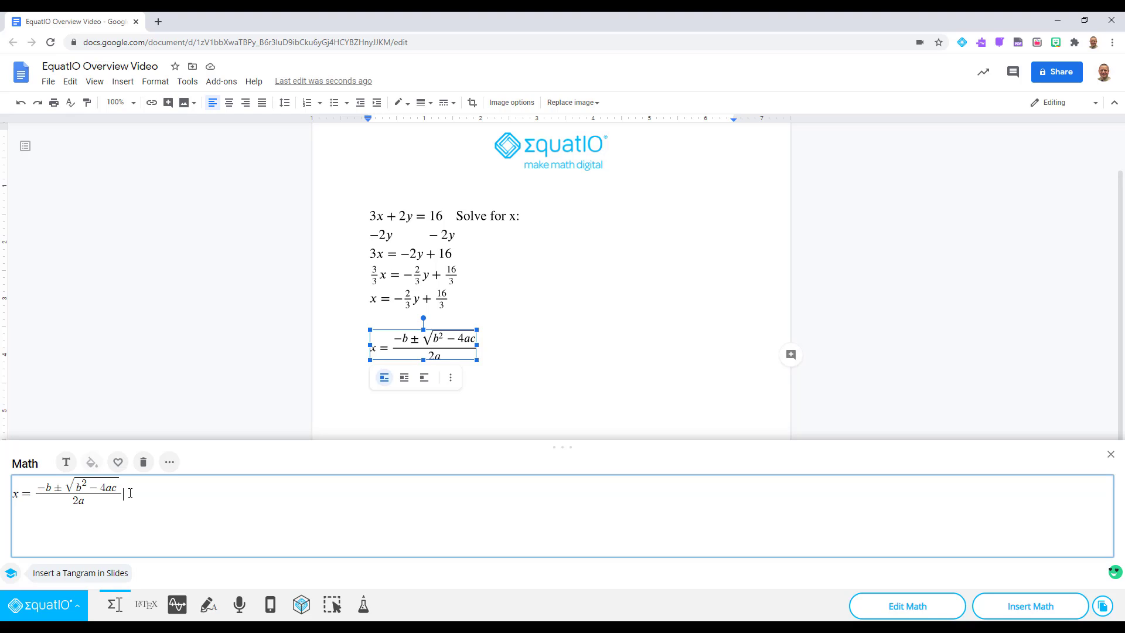
key("ctrl+shift+Return")
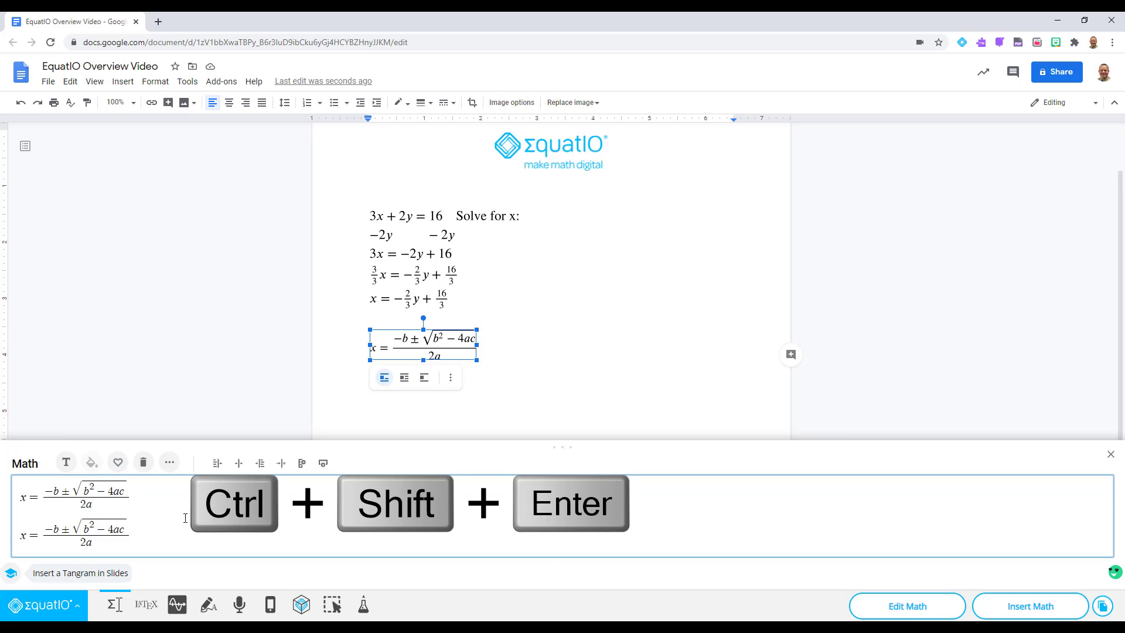
Substitute values so the second line reads x = (−2 ± √(2² − 4(1)(3)))/2(1).
left_click(54, 529)
key("BackSpace")
type("2")
key("BackSpace")
type("2")
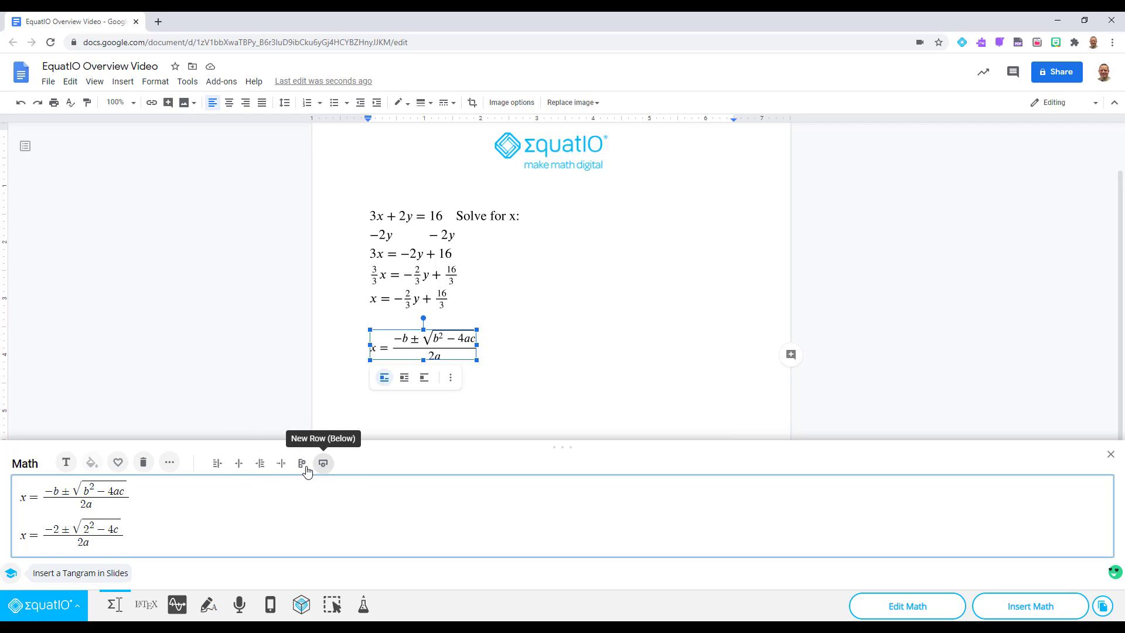
type("(1)")
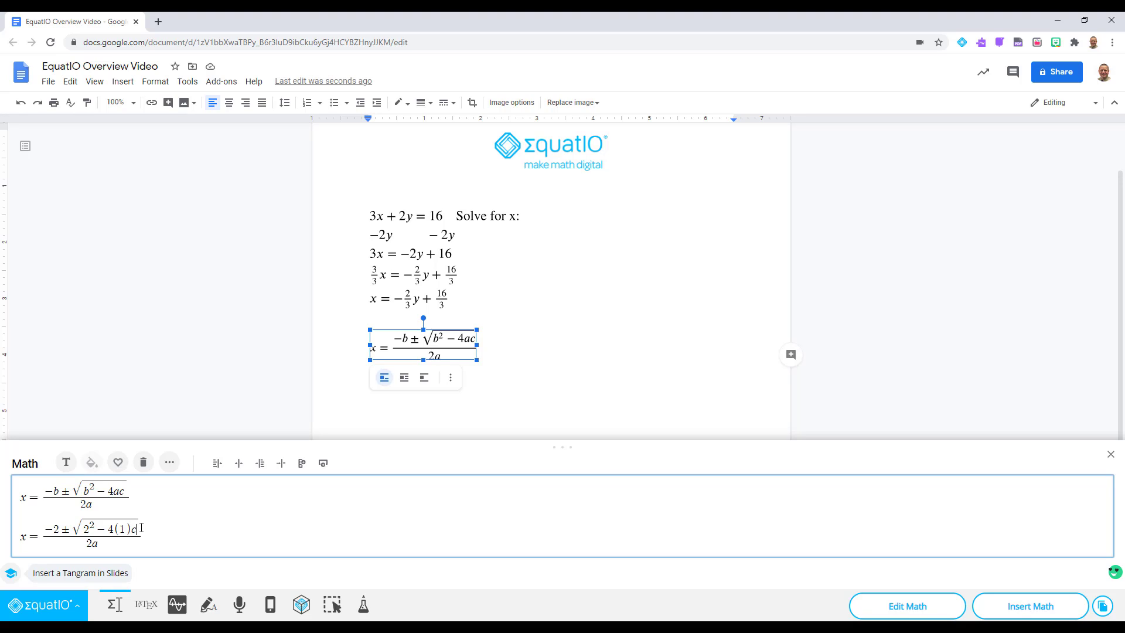
key("BackSpace")
type("(3")
left_click(136, 494)
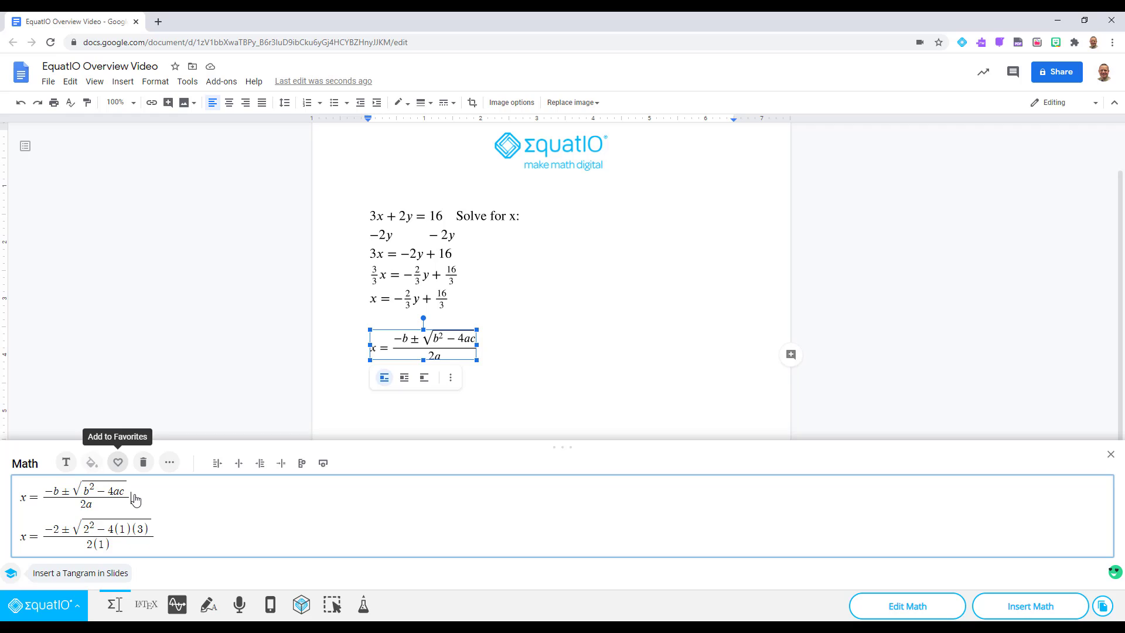
Save the general quadratic formula as a favorite named 'QF'.
left_click(118, 463)
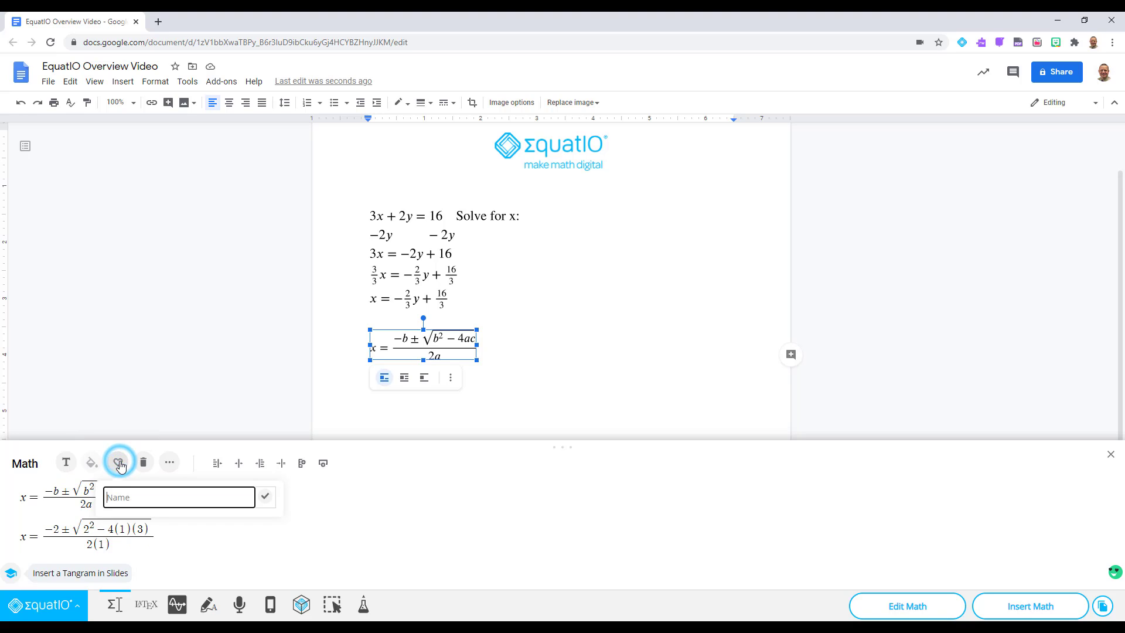
left_click(118, 498)
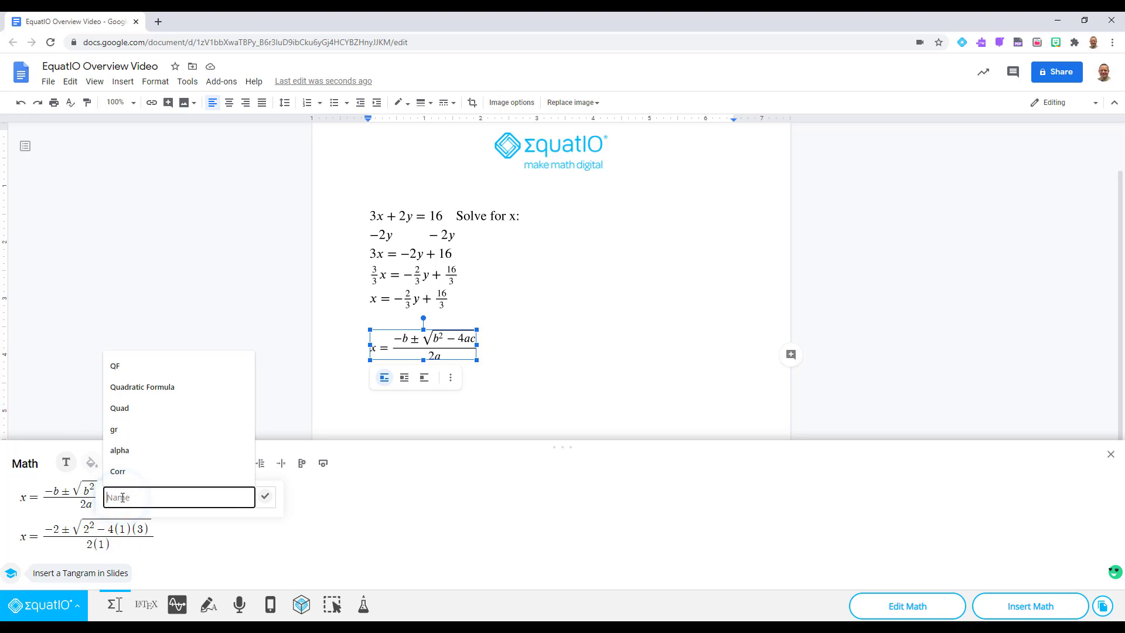
type("QF")
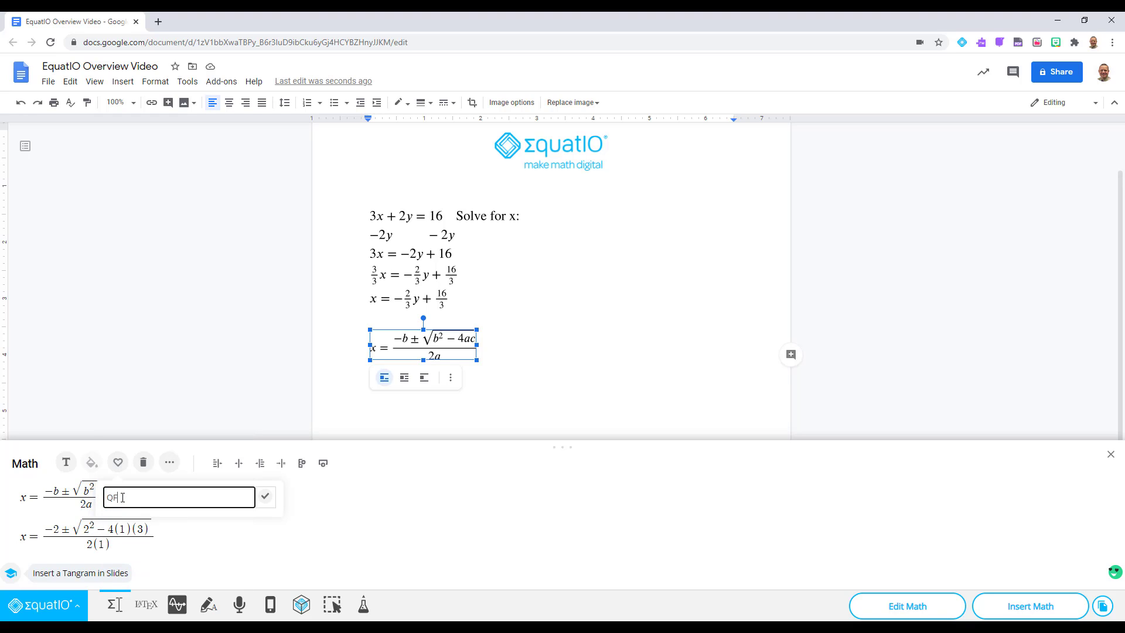
left_click(265, 497)
left_click(178, 490)
Confirm QF is listed under My Favorites in the '...' panel.
left_click(169, 463)
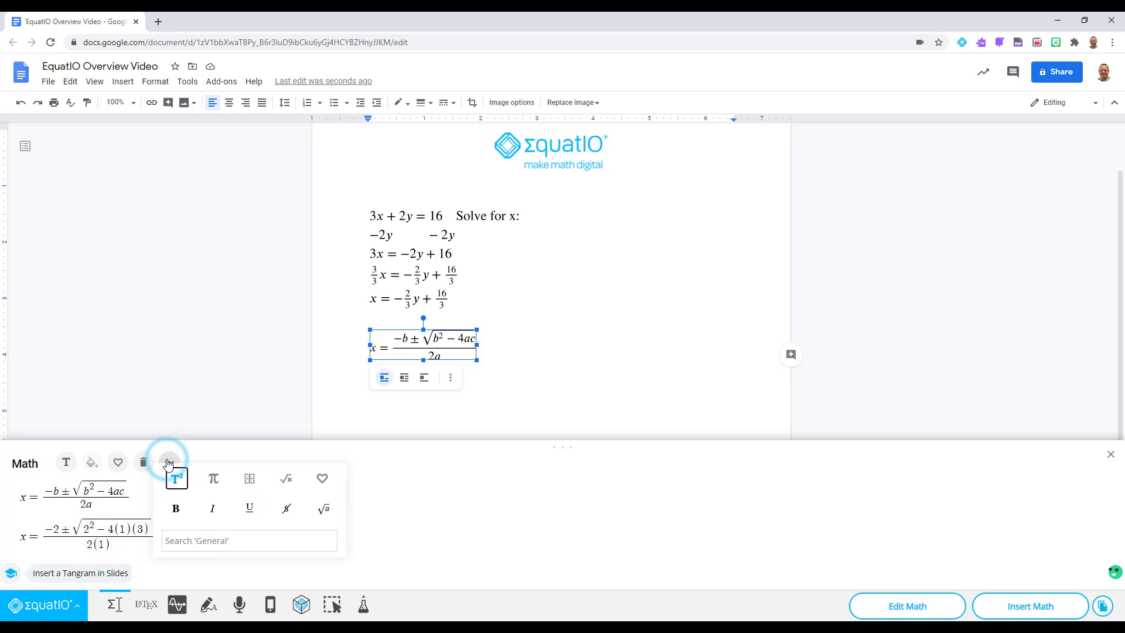
left_click(325, 478)
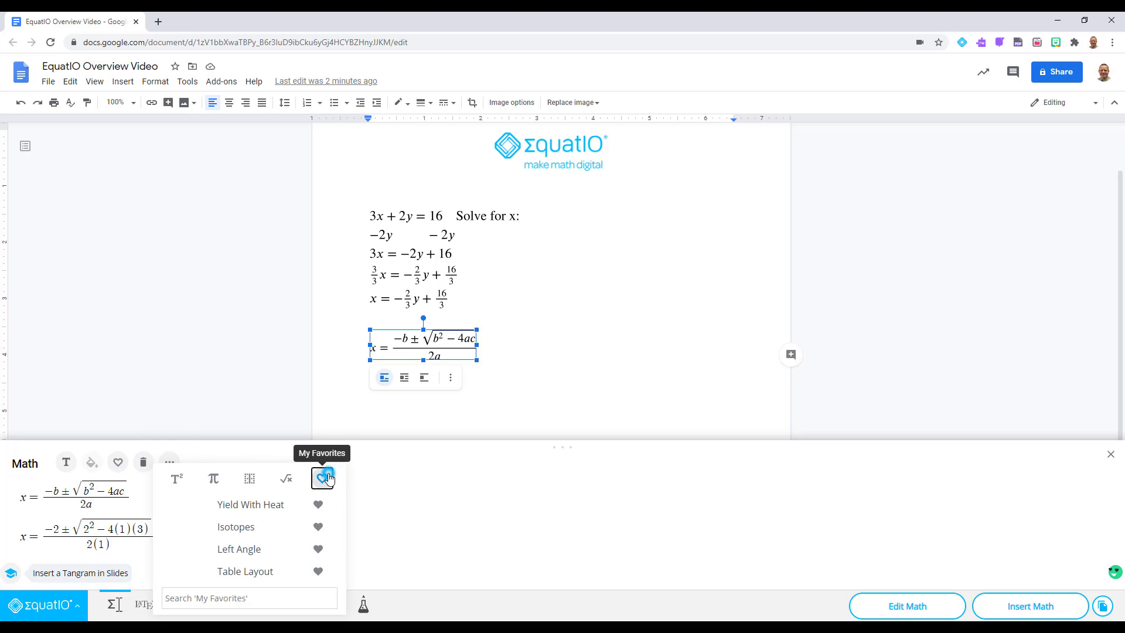
scroll(238, 545, "down", 1)
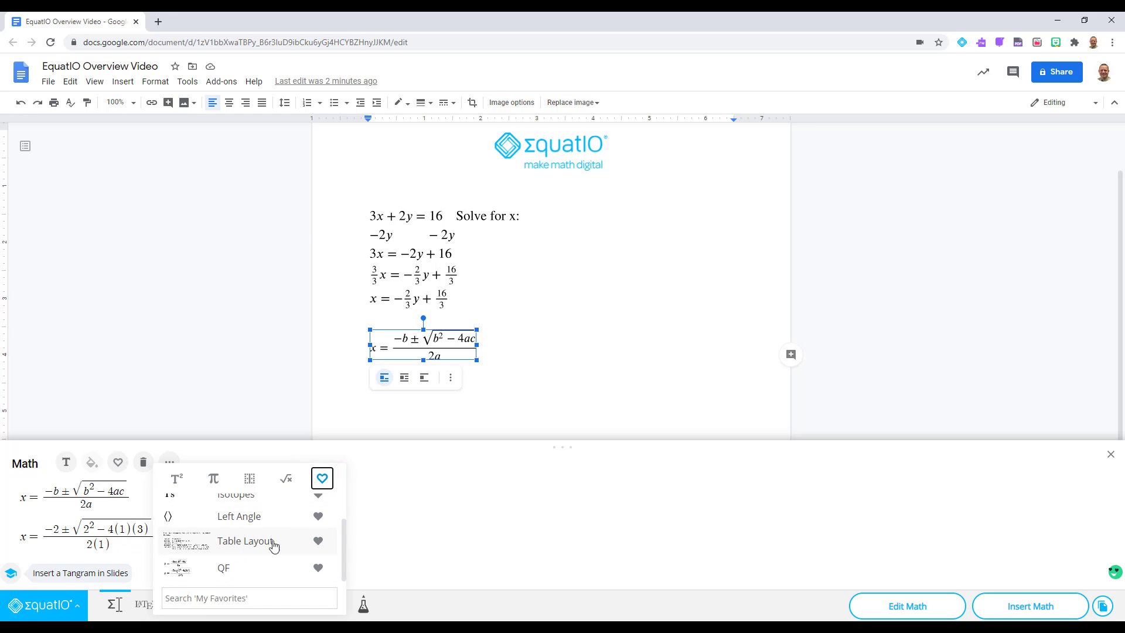
left_click(385, 480)
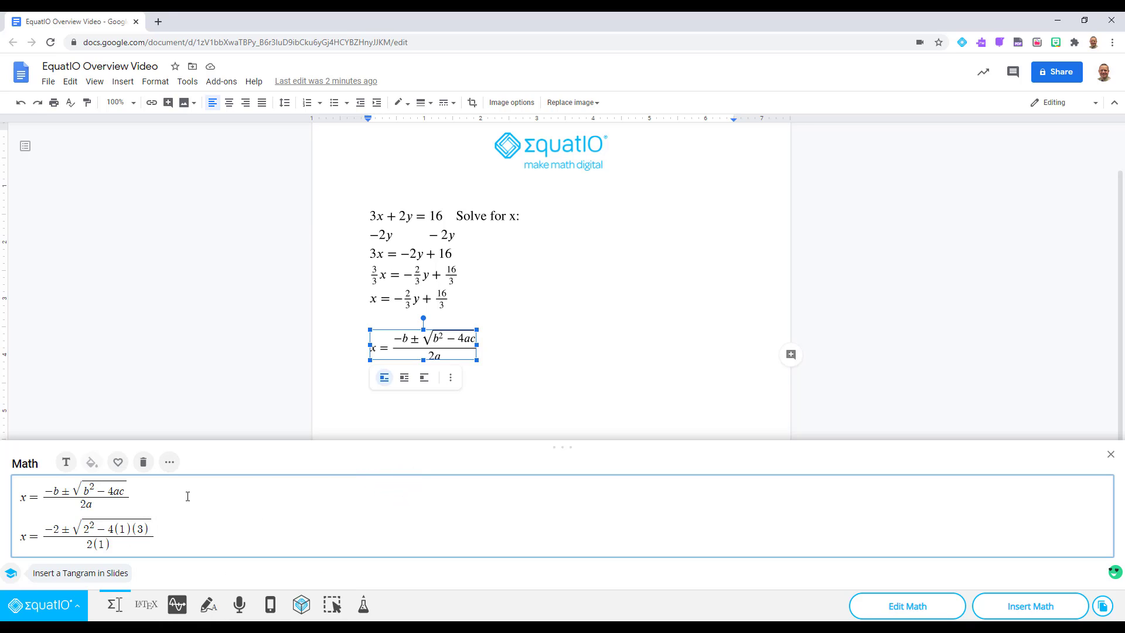
Clear the editor, then browse the '...' panel from General (T²) to the Symbols (π) palette.
left_click(144, 463)
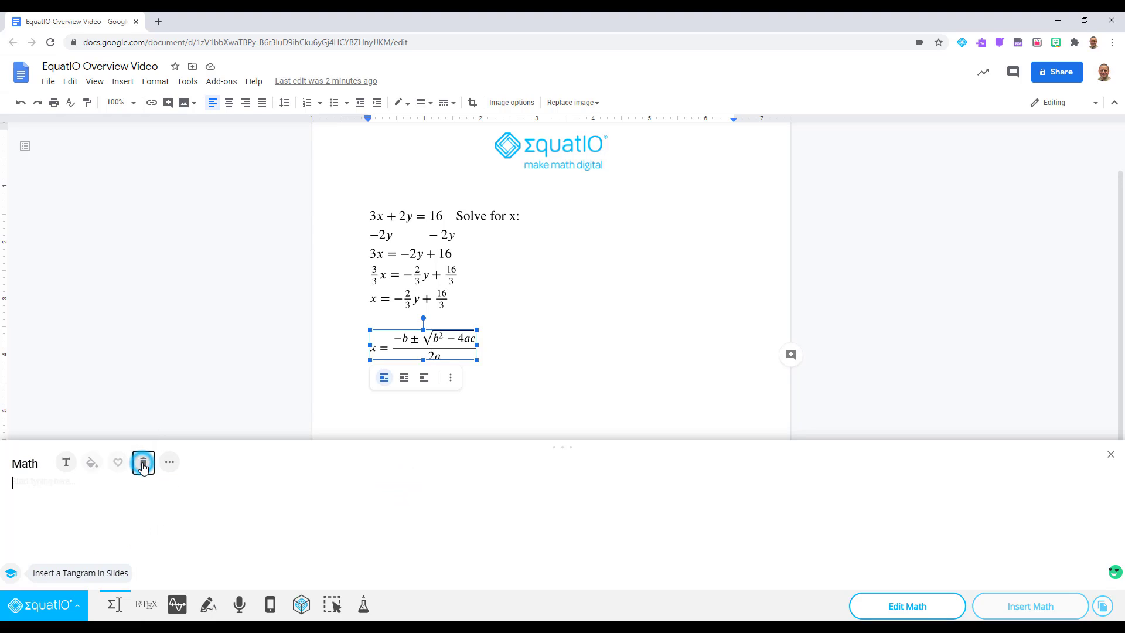
left_click(44, 481)
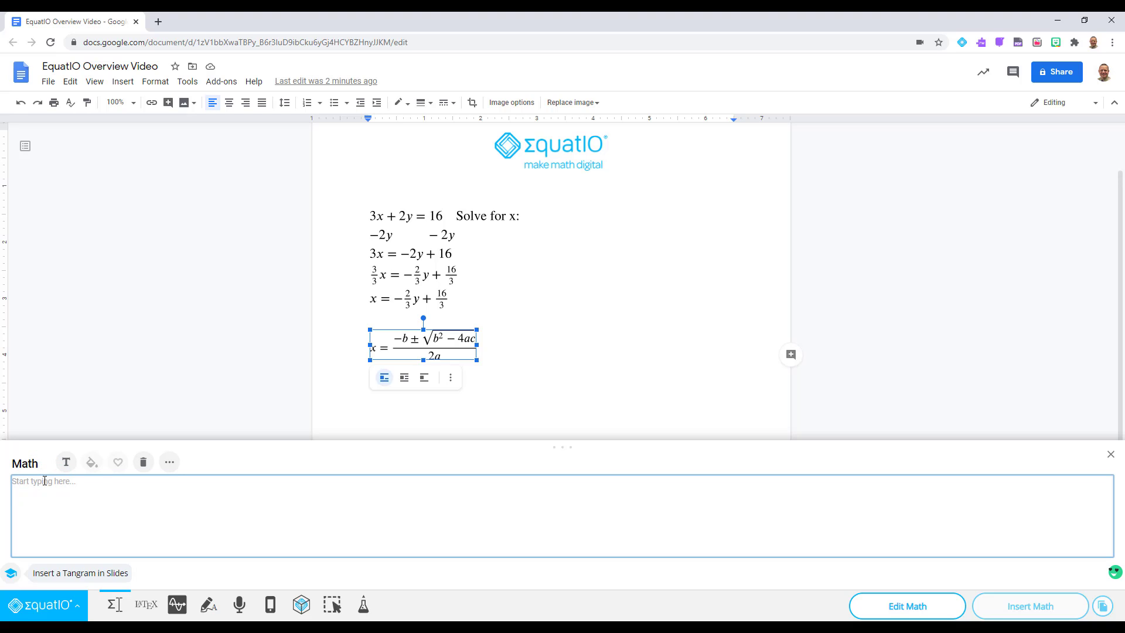
left_click(170, 462)
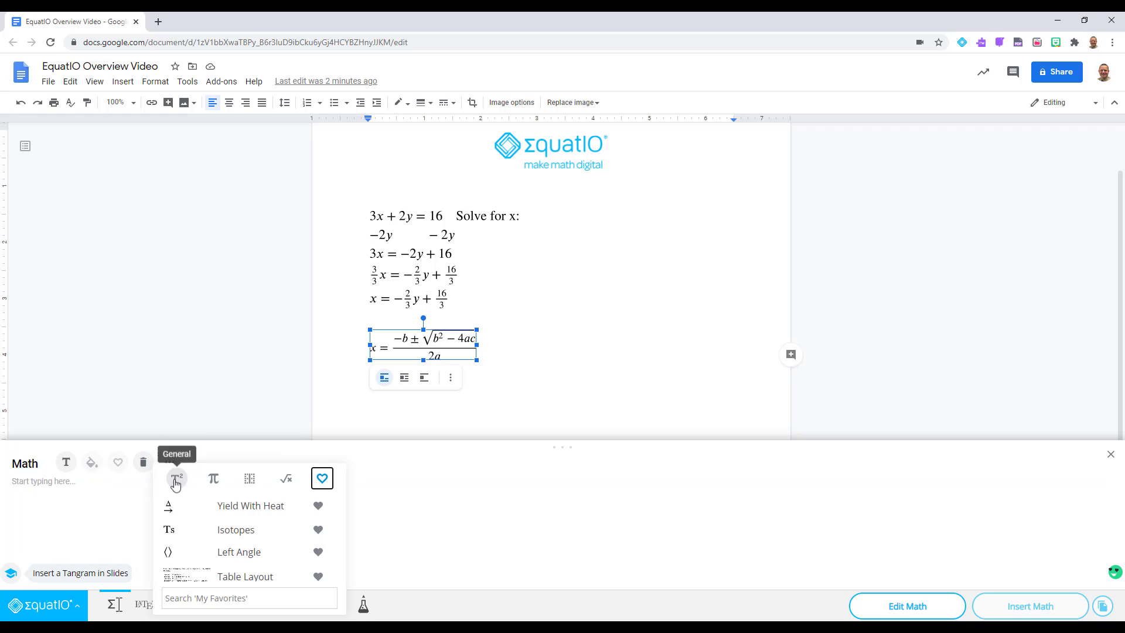
left_click(176, 478)
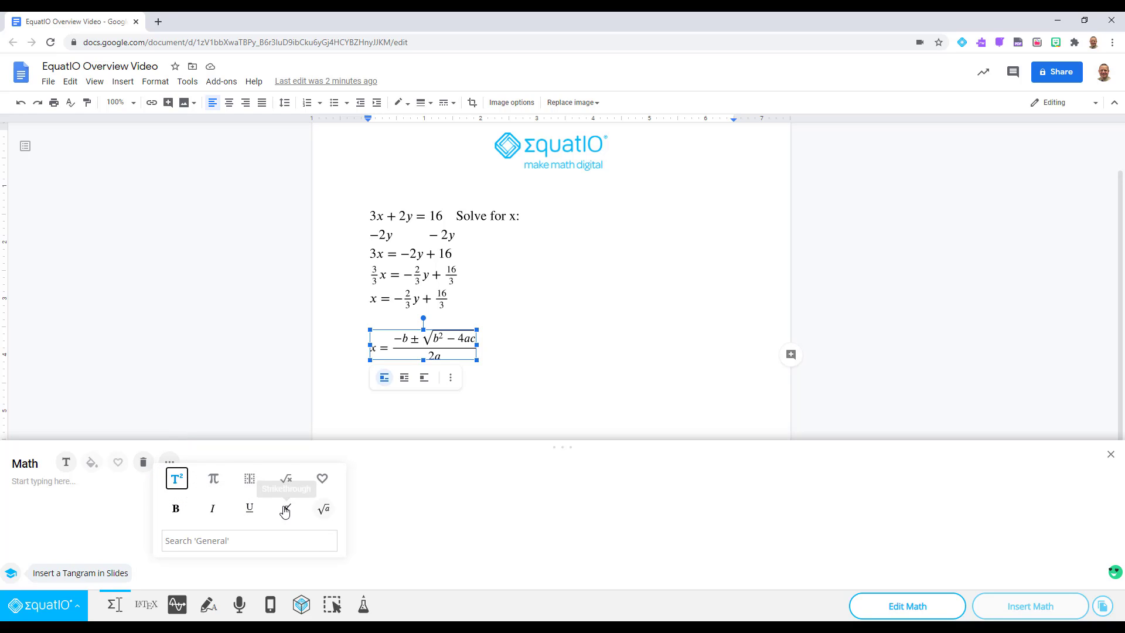
left_click(214, 478)
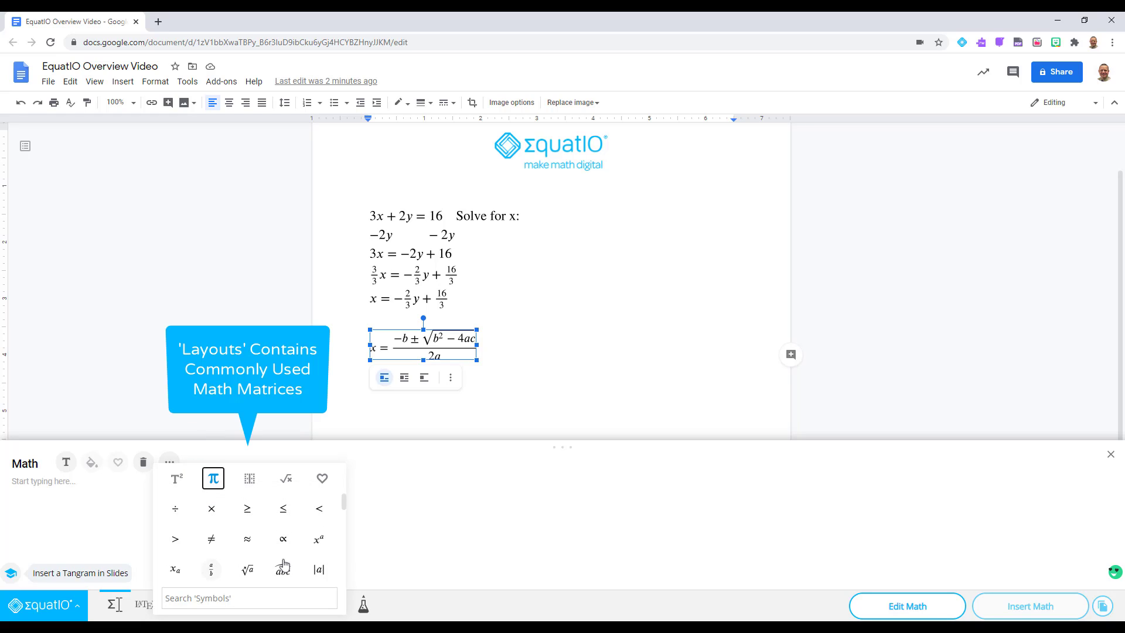
Browse matrix layouts and Formulas, search formulas for 'ne' to find Newton's laws, then close the dropdown.
left_click(249, 478)
scroll(248, 519, "down", 1)
scroll(248, 519, "down", 1)
scroll(249, 519, "down", 1)
scroll(249, 519, "down", 1)
scroll(249, 519, "down", 1)
scroll(248, 519, "down", 2)
scroll(248, 519, "down", 2)
scroll(249, 519, "down", 2)
scroll(249, 519, "down", 2)
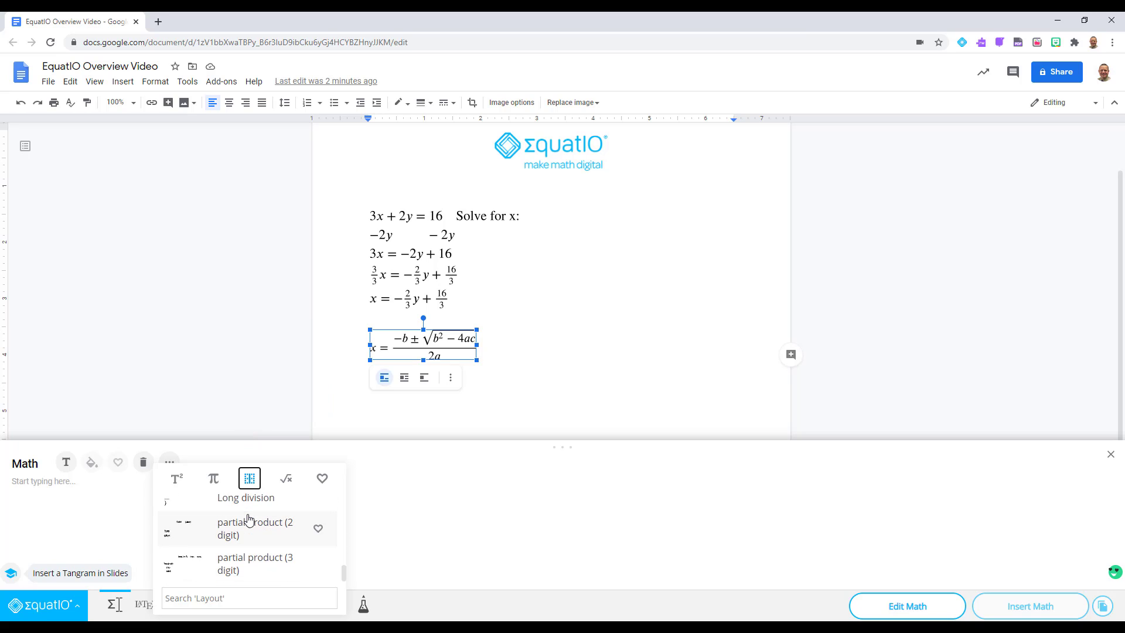
left_click(287, 478)
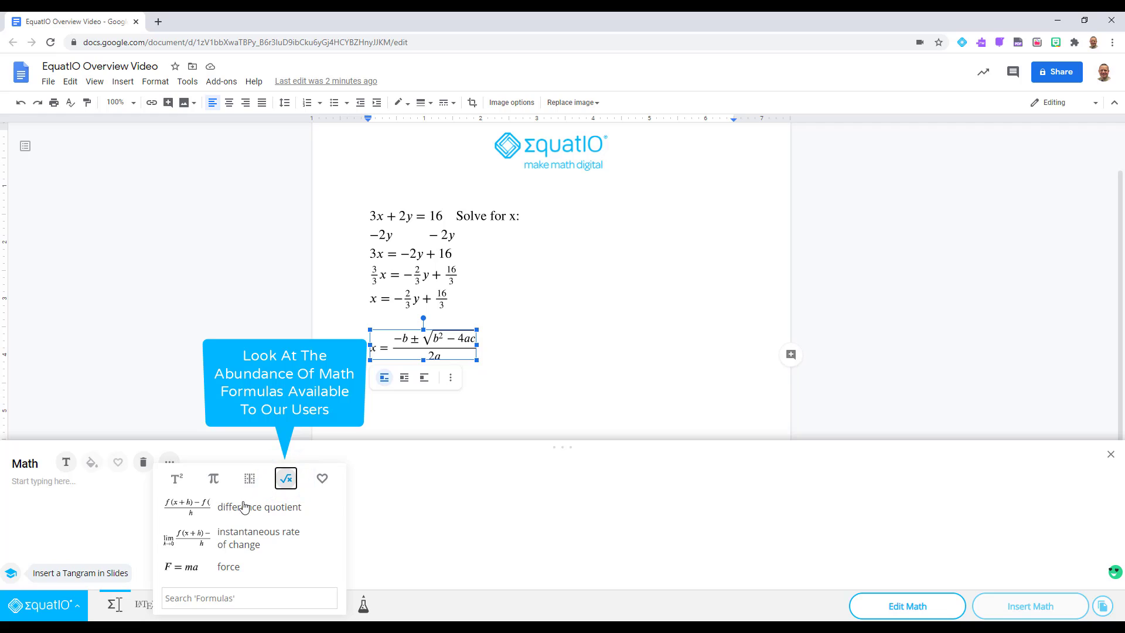
scroll(245, 508, "down", 2)
scroll(245, 507, "down", 2)
scroll(244, 508, "down", 2)
scroll(245, 507, "down", 2)
scroll(245, 507, "down", 2)
scroll(244, 507, "down", 2)
scroll(245, 507, "down", 2)
scroll(244, 507, "down", 2)
scroll(245, 507, "down", 2)
scroll(244, 508, "down", 2)
scroll(244, 507, "down", 2)
scroll(244, 507, "down", 2)
scroll(245, 508, "down", 2)
left_click(207, 598)
type("new")
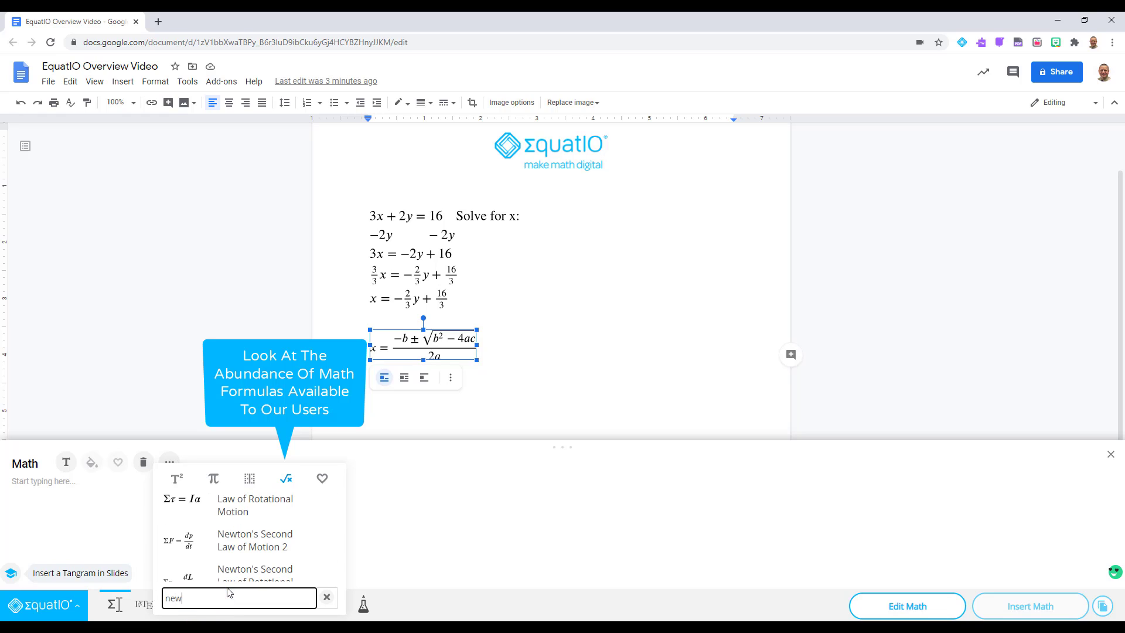
scroll(270, 556, "down", 2)
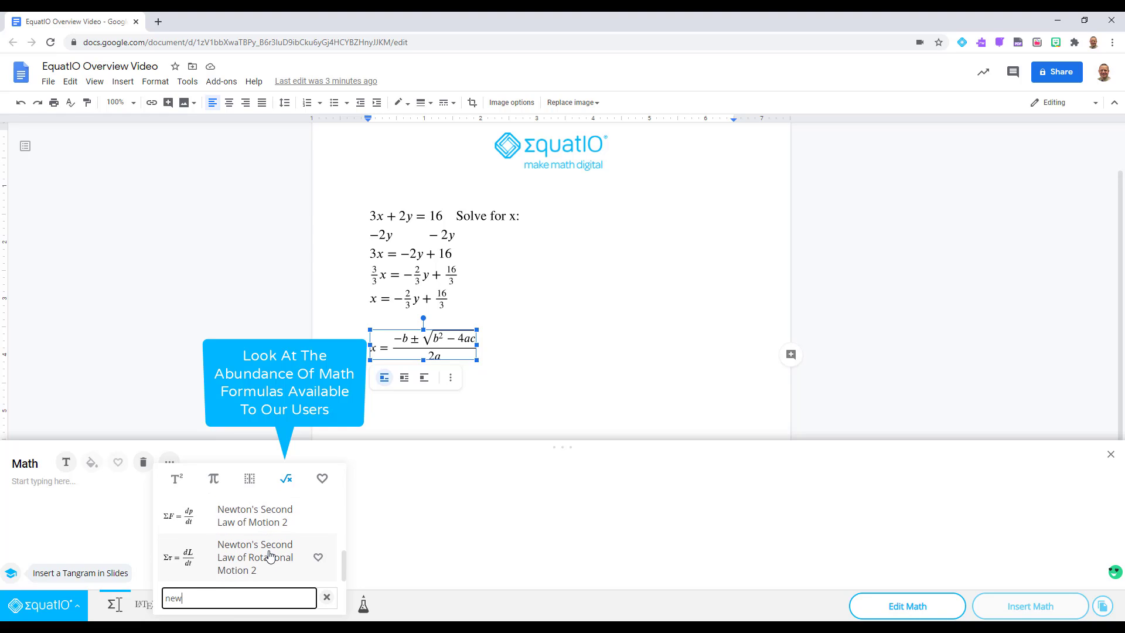
scroll(270, 556, "up", 2)
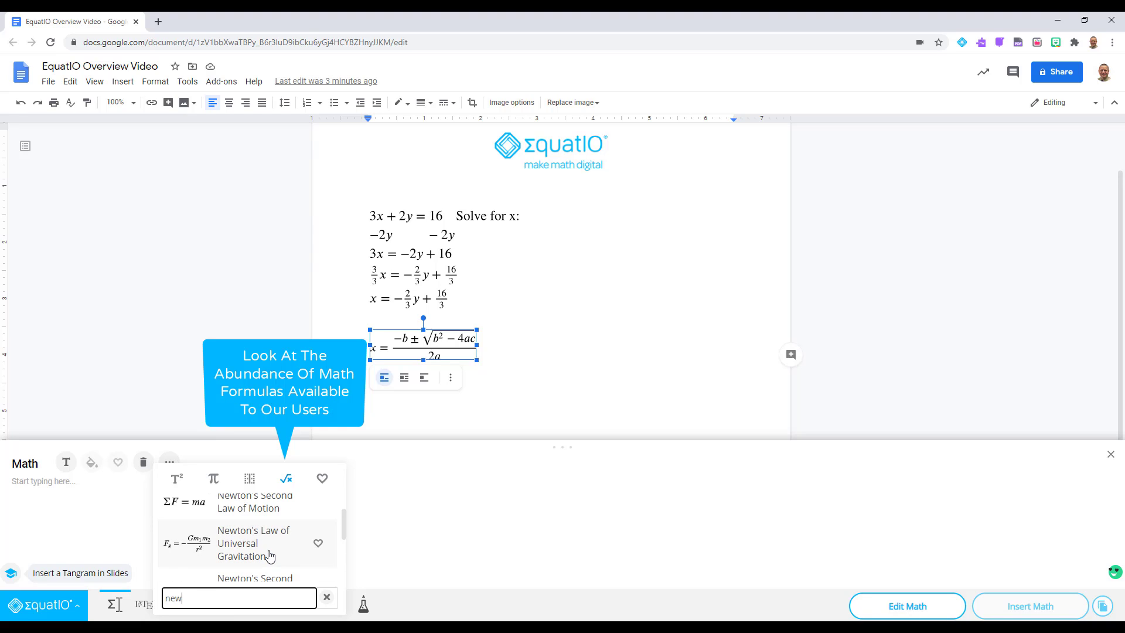
left_click(385, 486)
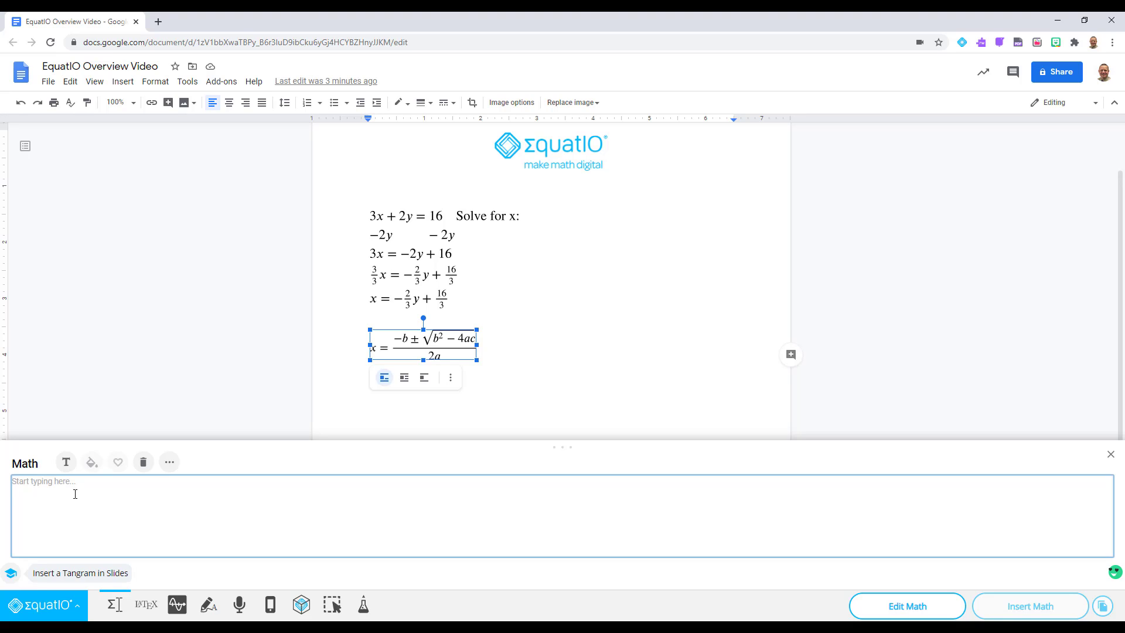
type("al")
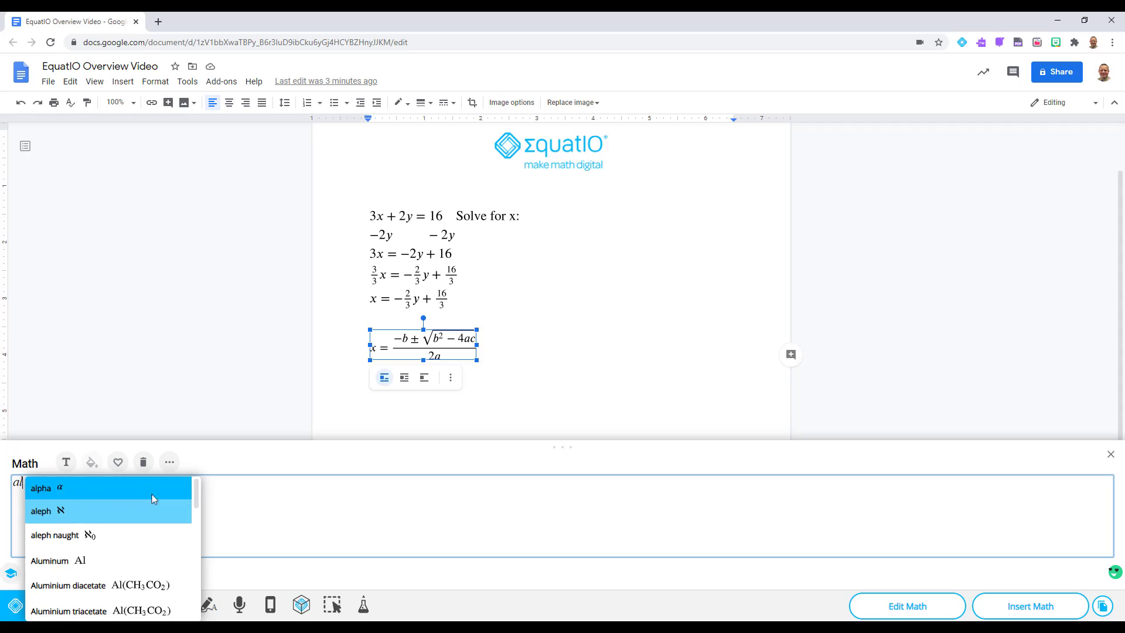
left_click_drag(198, 495, 200, 529)
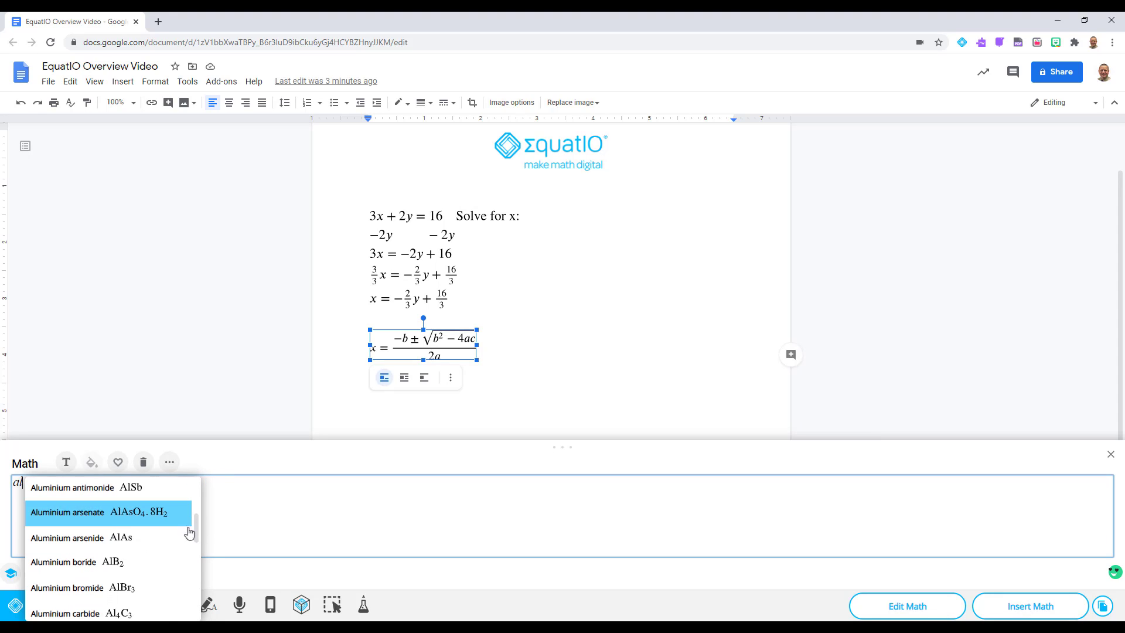
Insert the Aluminium arsenate suggestion AlAsO4·8H2O into the doc, then deselect the formula image.
left_click(123, 514)
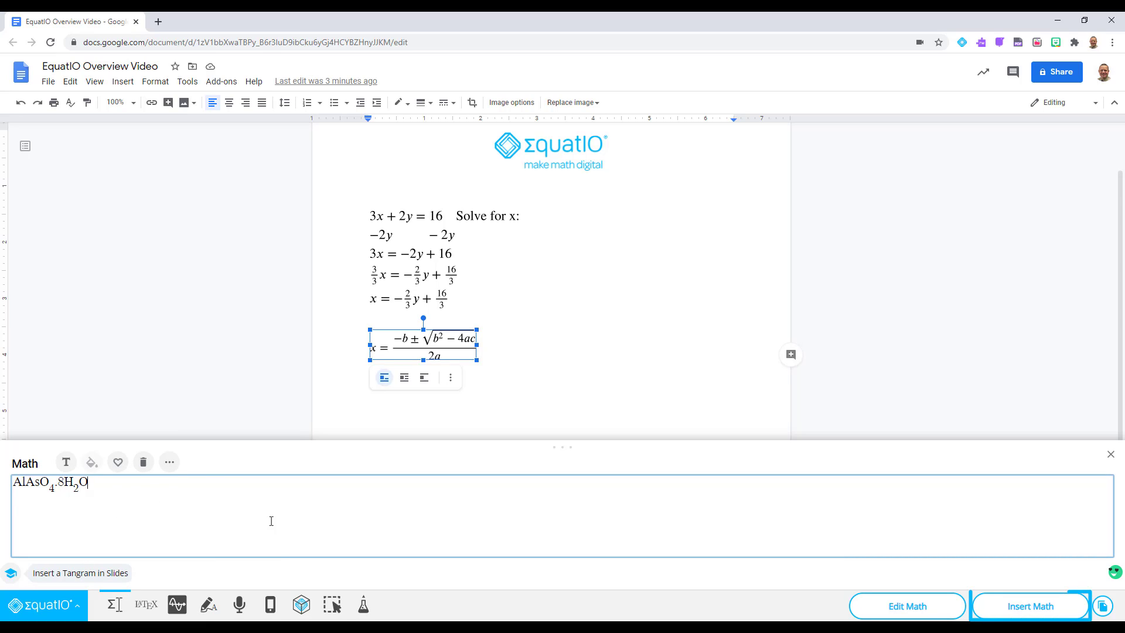
left_click(1030, 606)
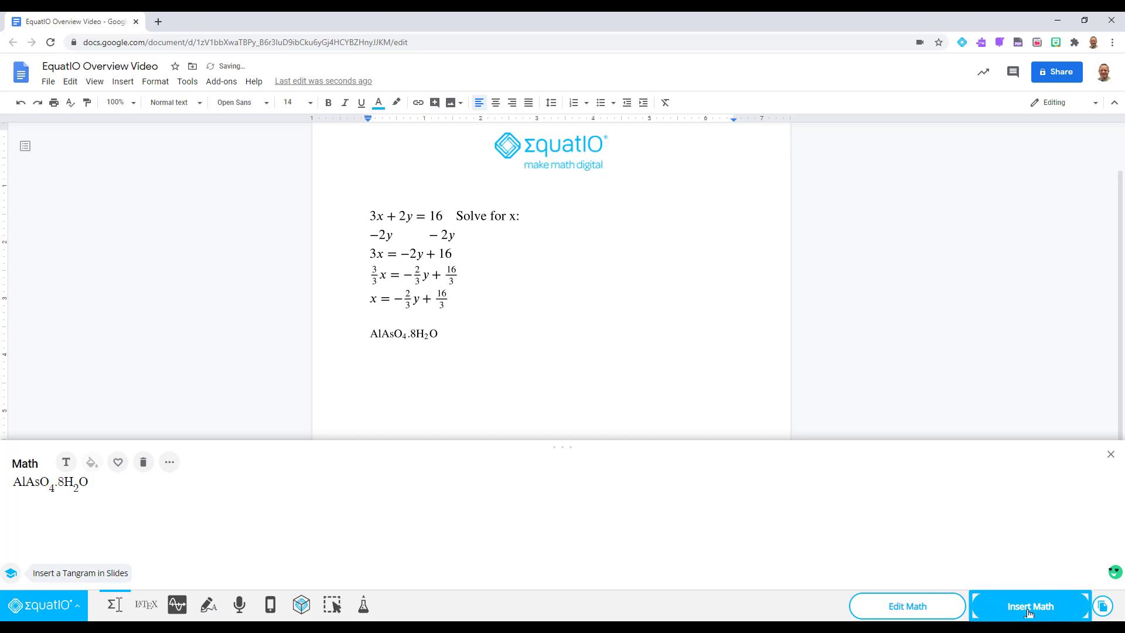
left_click(1110, 454)
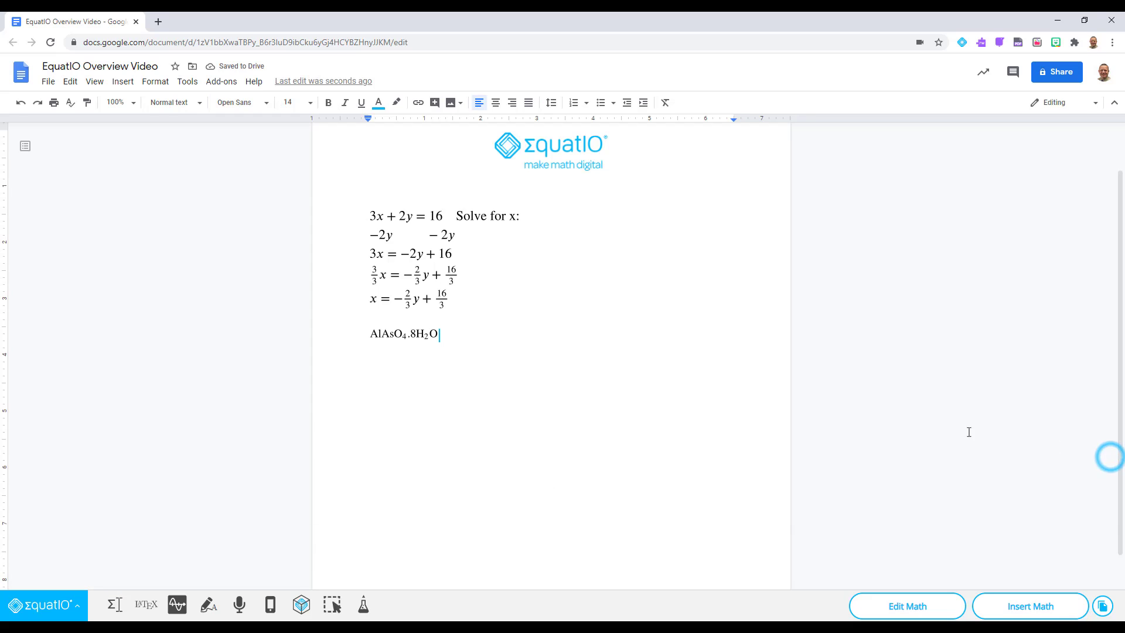
left_click(414, 334)
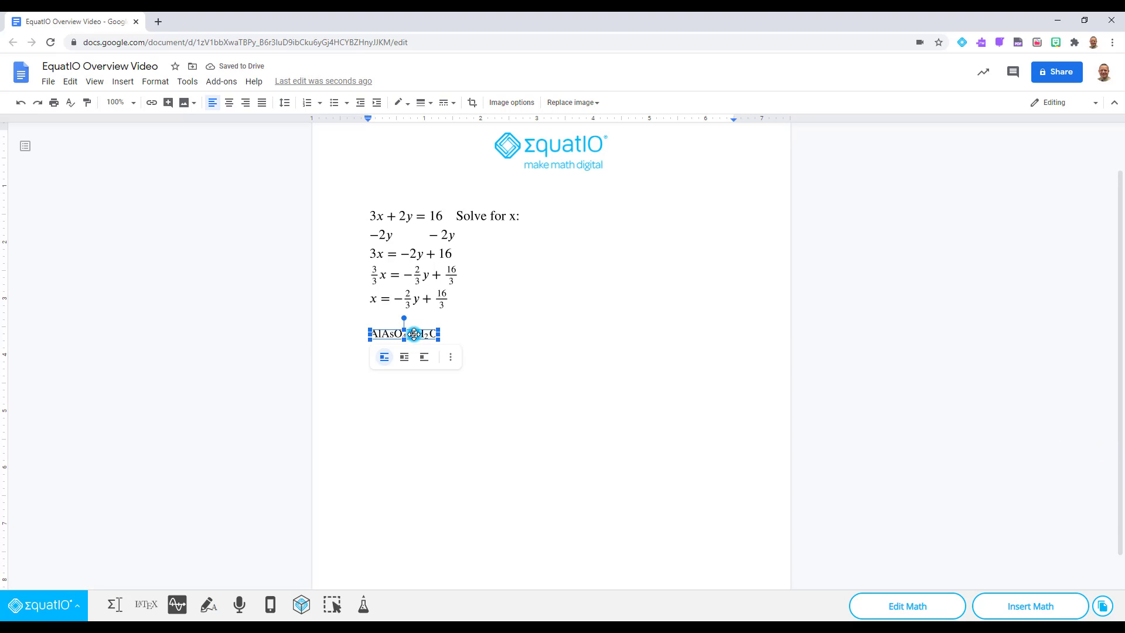
left_click(461, 340)
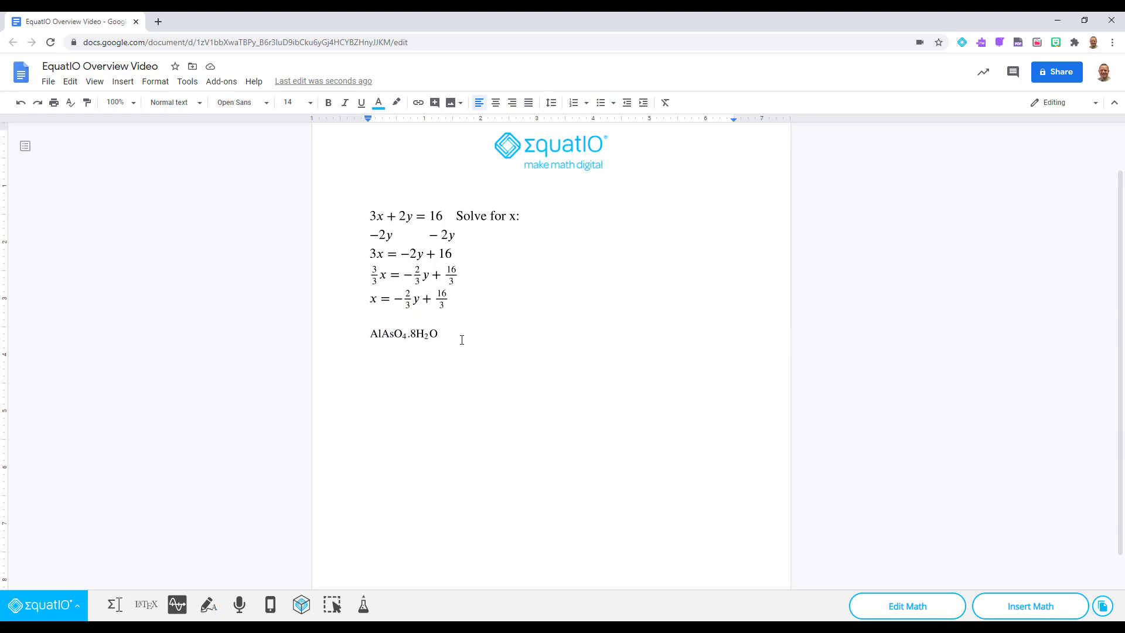
Reopen the math editor and clear its existing formula.
left_click(114, 605)
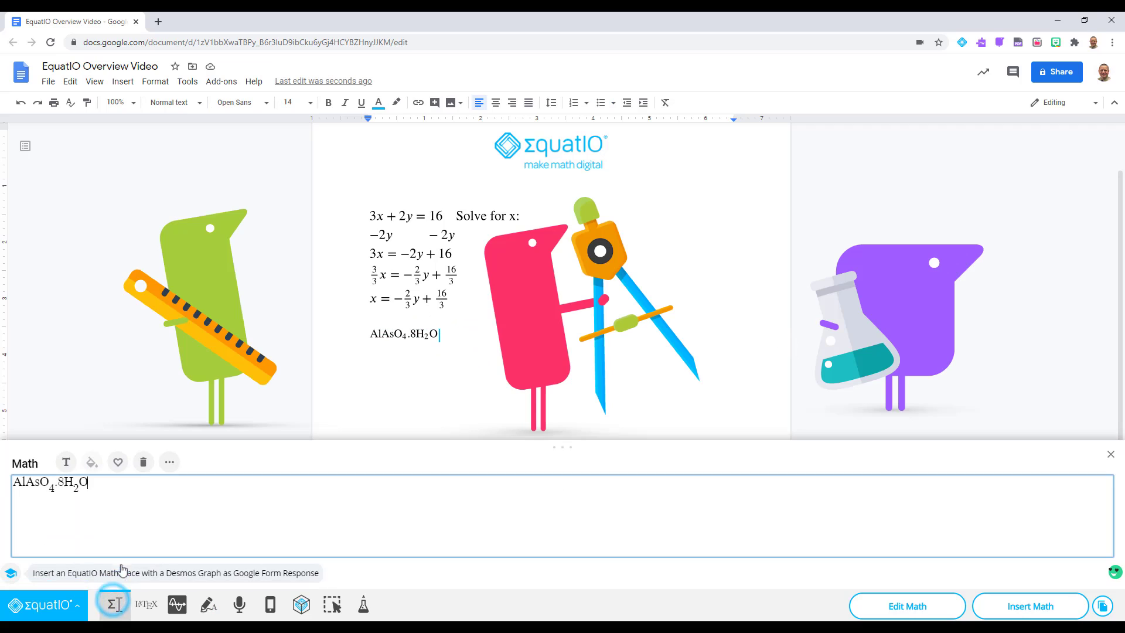
left_click(144, 463)
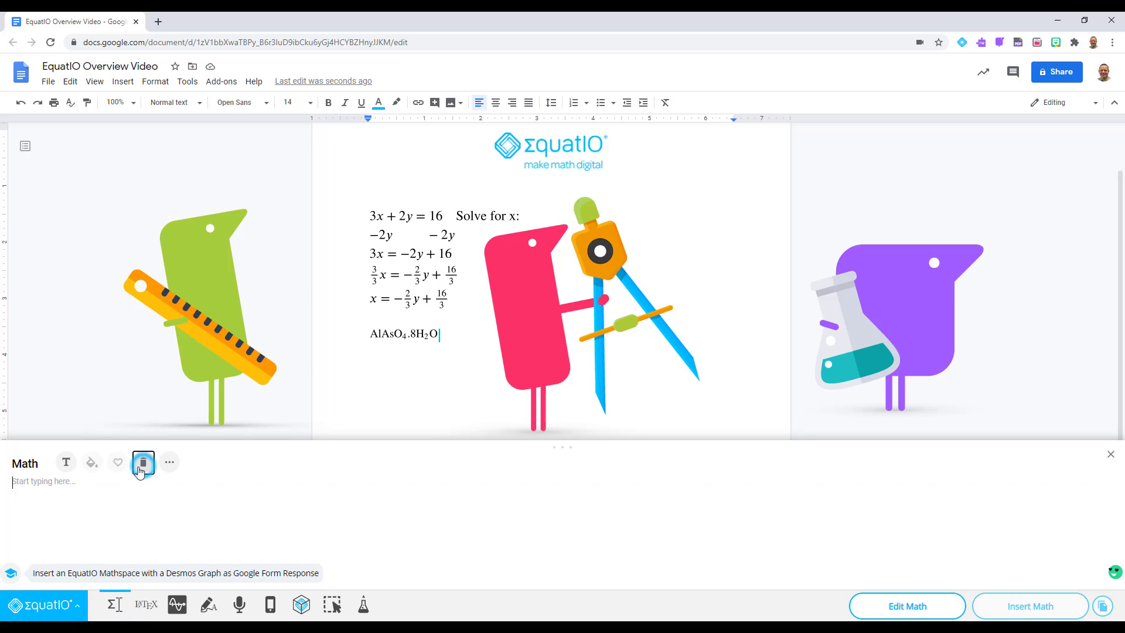
left_click(51, 483)
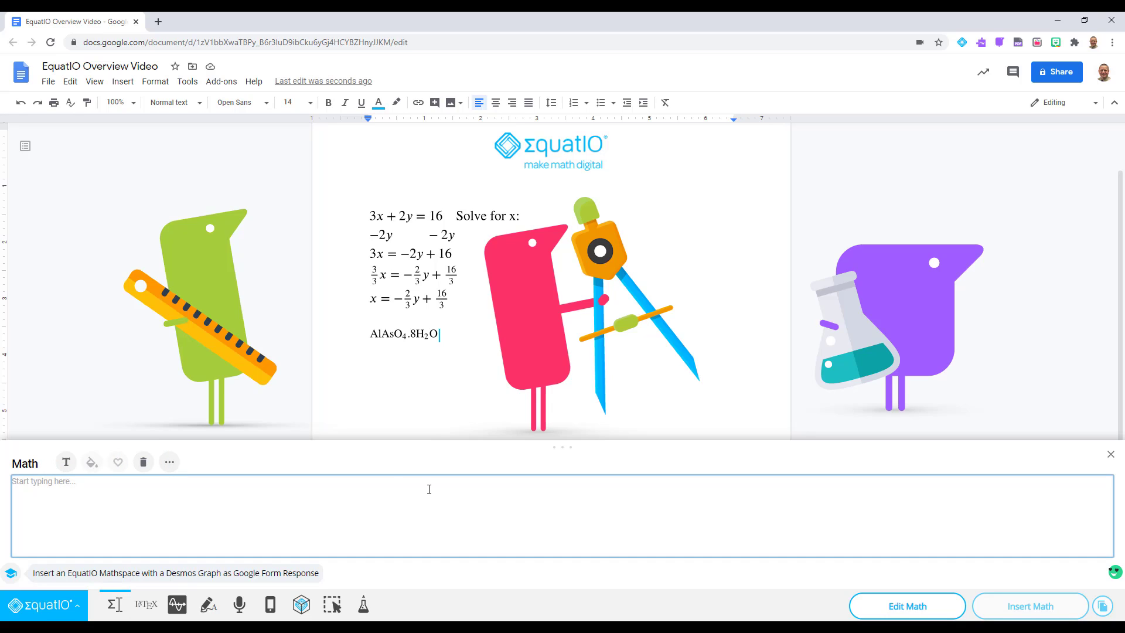
type("corr")
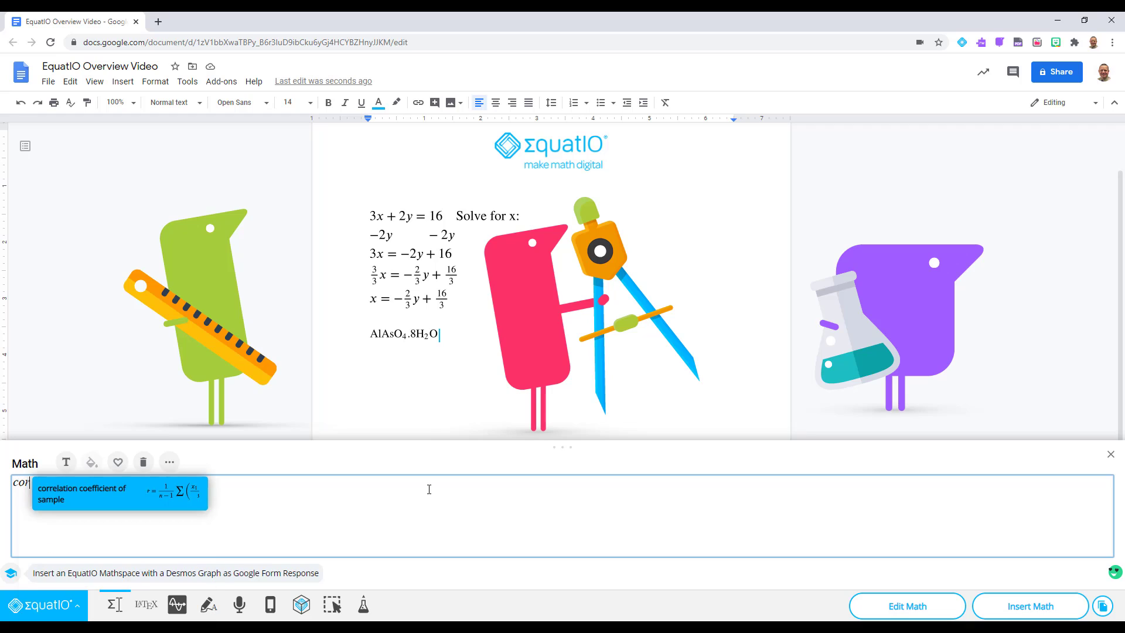
Try the correlation coefficient of sample and square root suggestions, clearing each one.
left_click(94, 494)
left_click(143, 462)
left_click(80, 489)
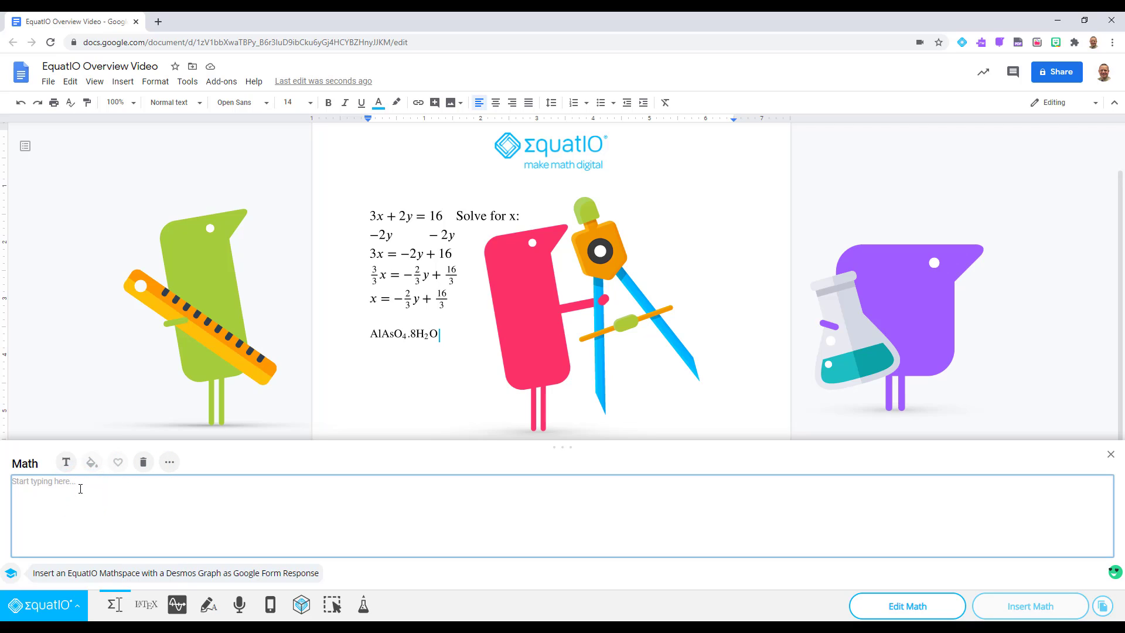
type("sq")
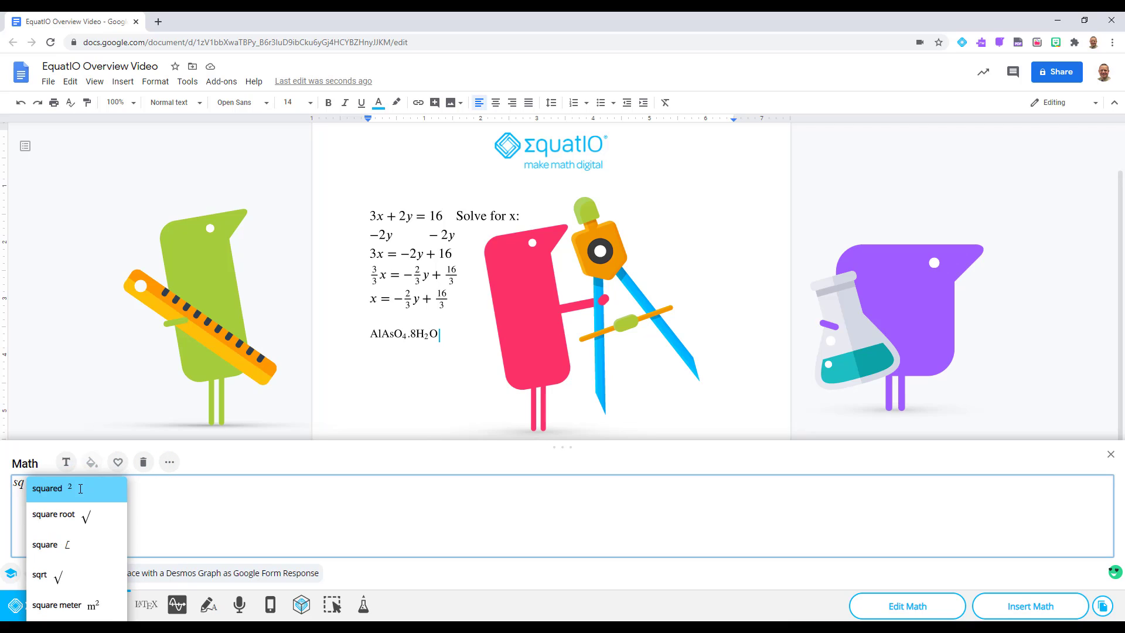
left_click(71, 515)
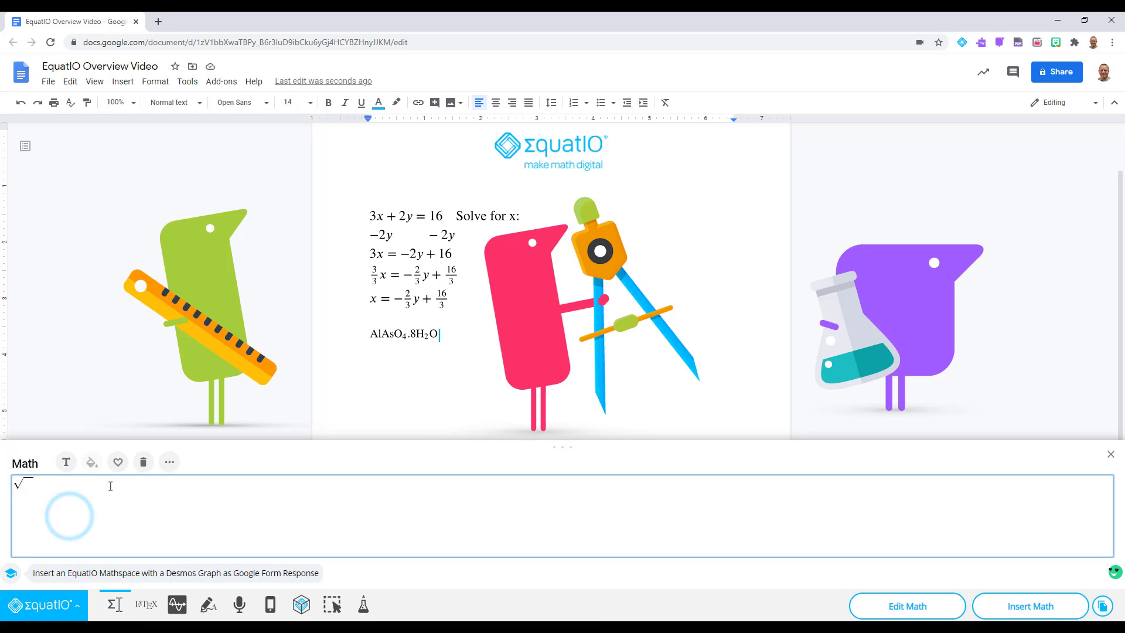
left_click(142, 463)
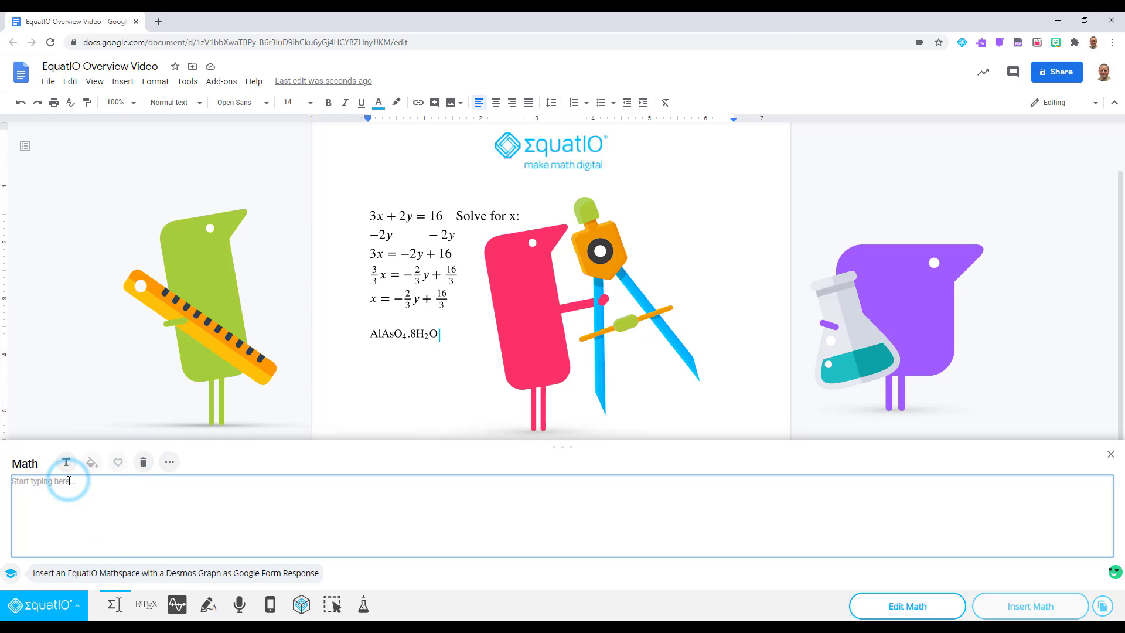